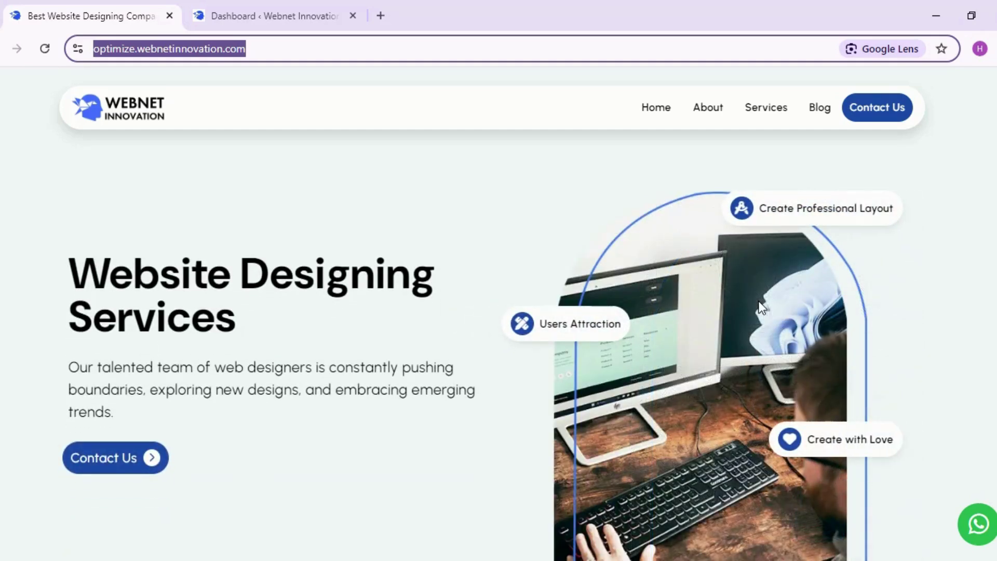
{"action": "left_click", "coordinate": [381, 16]}
{"action": "type", "text": "google"}
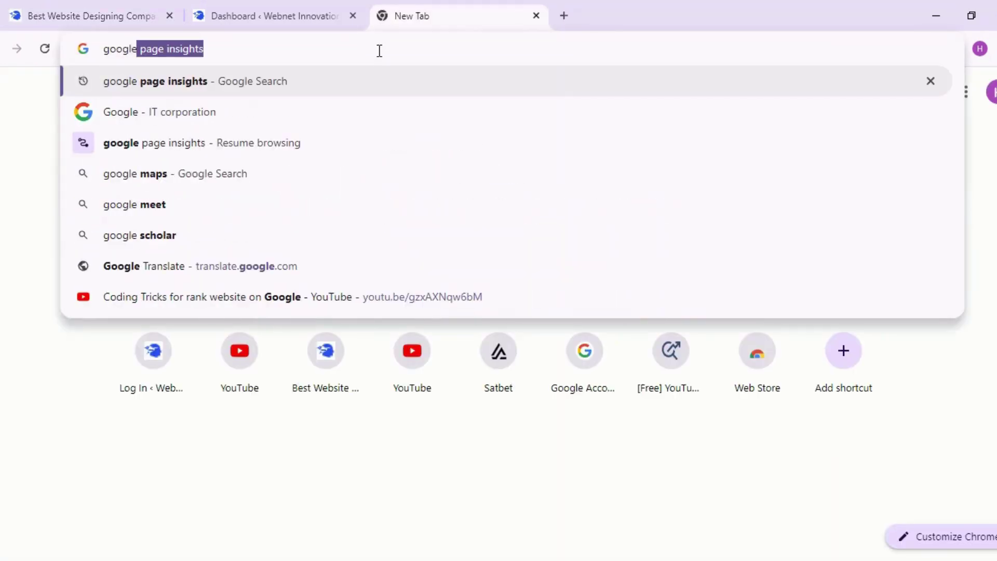
{"action": "key", "text": "Return"}
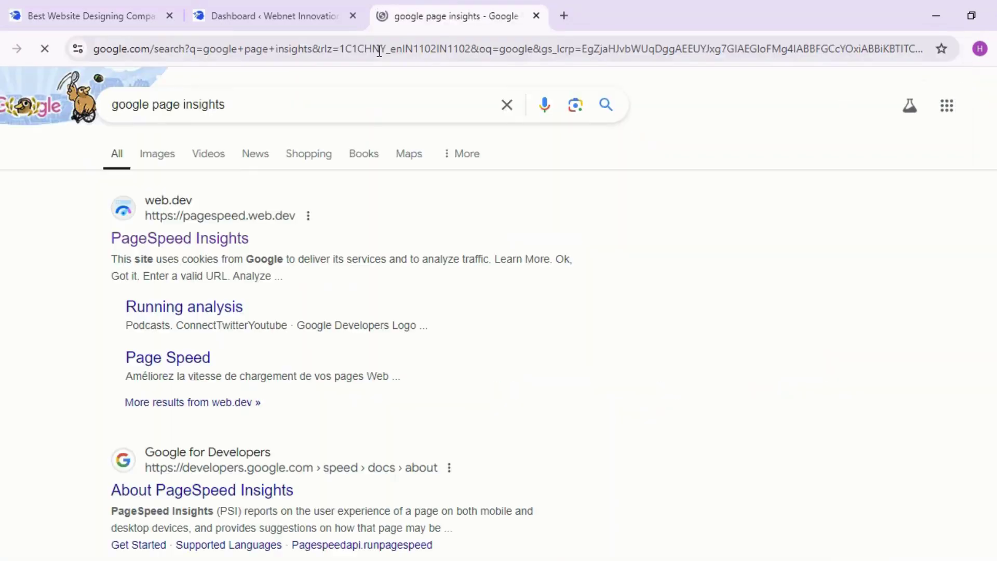
{"action": "left_click", "coordinate": [193, 241]}
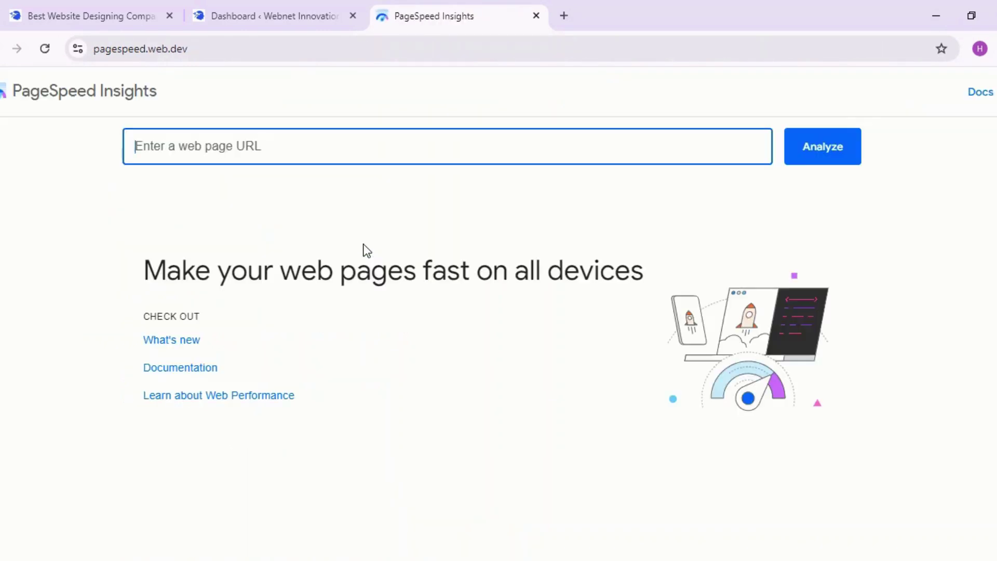
{"action": "type", "text": "https://optimize.webnetinnovation.com/"}
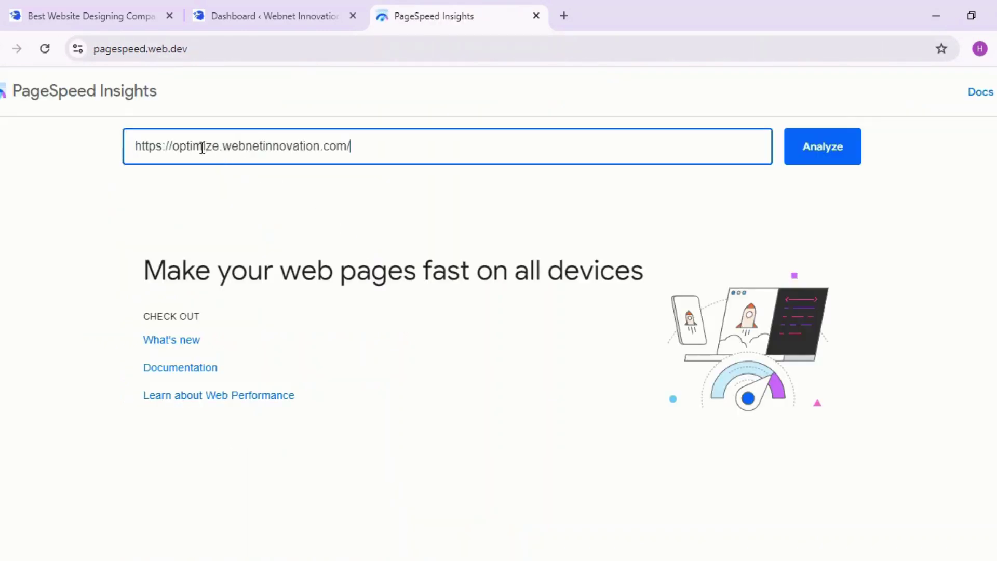
{"action": "left_click", "coordinate": [813, 160]}
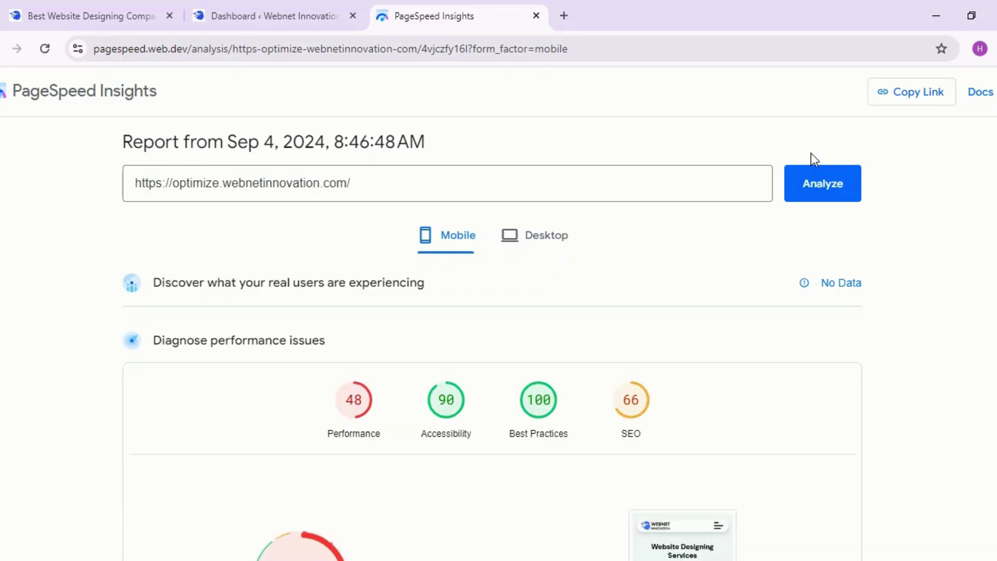
- Review the mobile report's category scores and the breakdown of the Performance gauge
{"action": "left_click", "coordinate": [380, 186]}
{"action": "scroll", "coordinate": [452, 250], "scroll_direction": "down", "scroll_amount": 5}
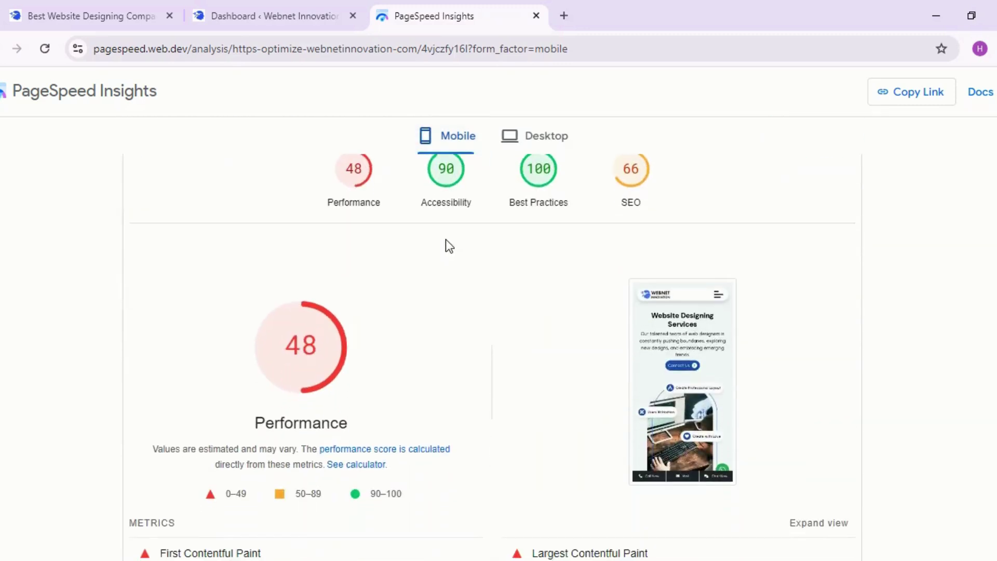
{"action": "mouse_move", "coordinate": [287, 358]}
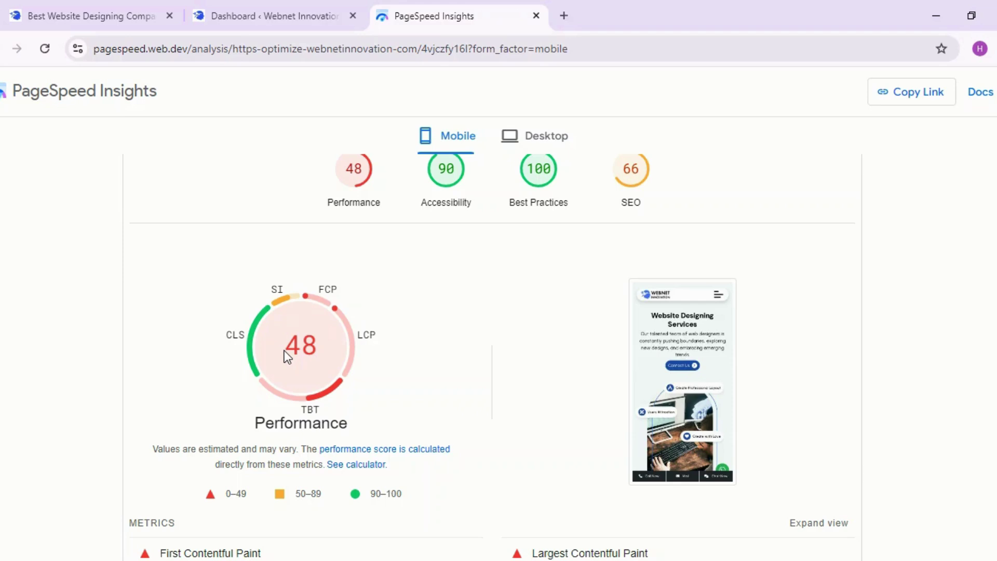
{"action": "mouse_move", "coordinate": [341, 349]}
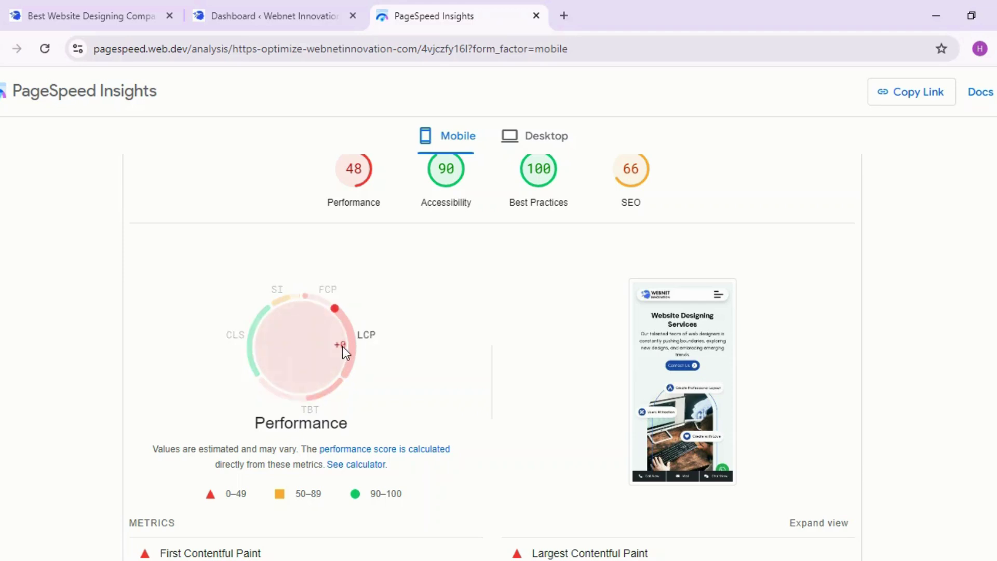
{"action": "scroll", "coordinate": [350, 234], "scroll_direction": "up", "scroll_amount": 2}
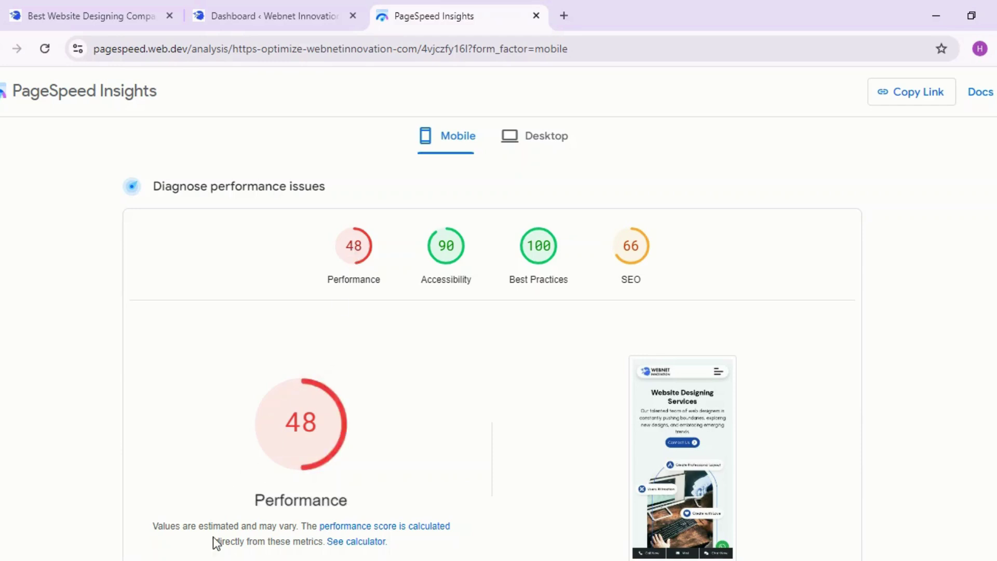
{"action": "scroll", "coordinate": [316, 379], "scroll_direction": "down", "scroll_amount": 3}
{"action": "mouse_move", "coordinate": [287, 260]}
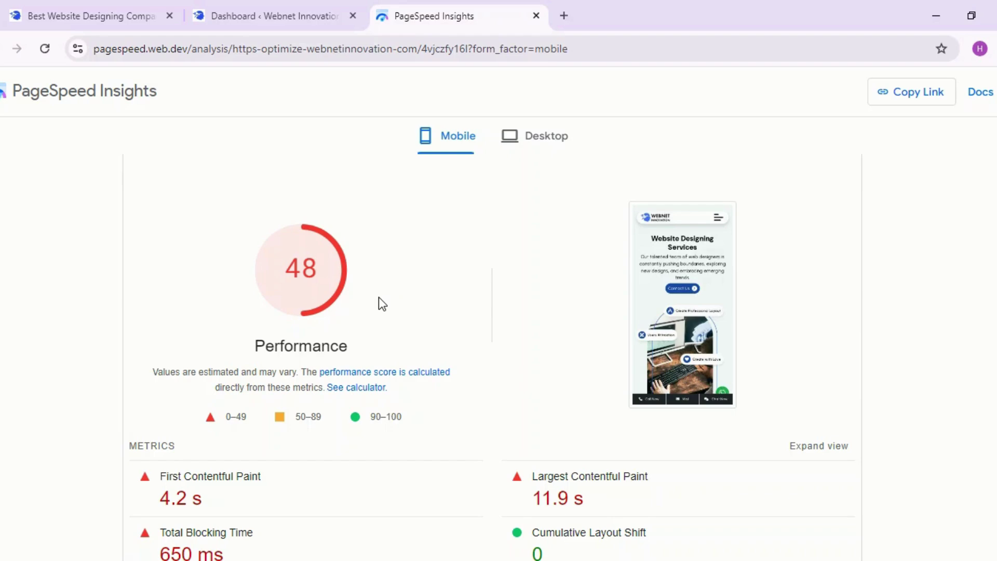
- Expand the "Eliminate render-blocking resources" diagnostic and review the CSS files it lists
{"action": "scroll", "coordinate": [378, 297], "scroll_direction": "down", "scroll_amount": 10}
{"action": "scroll", "coordinate": [379, 297], "scroll_direction": "down", "scroll_amount": 4}
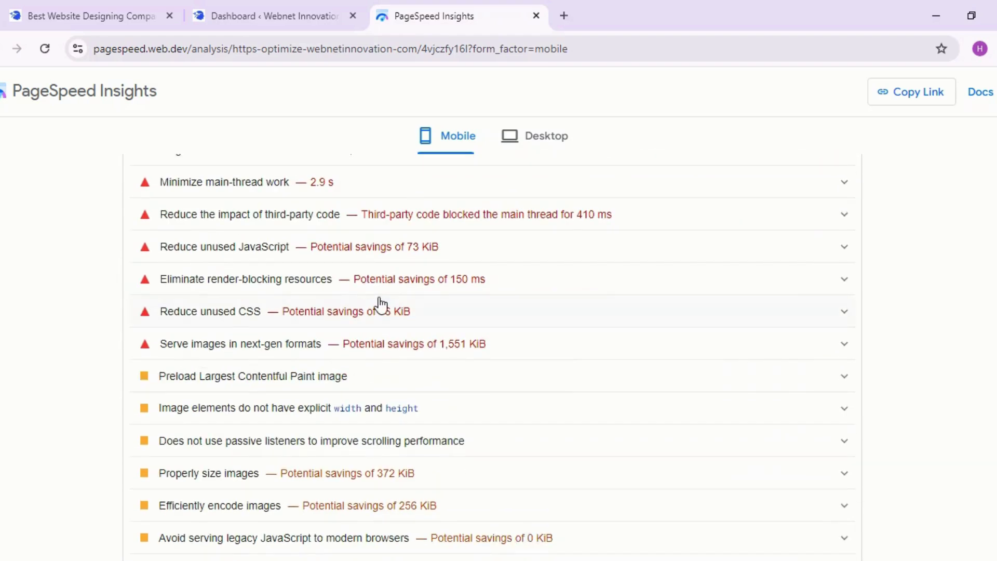
{"action": "left_click", "coordinate": [183, 283]}
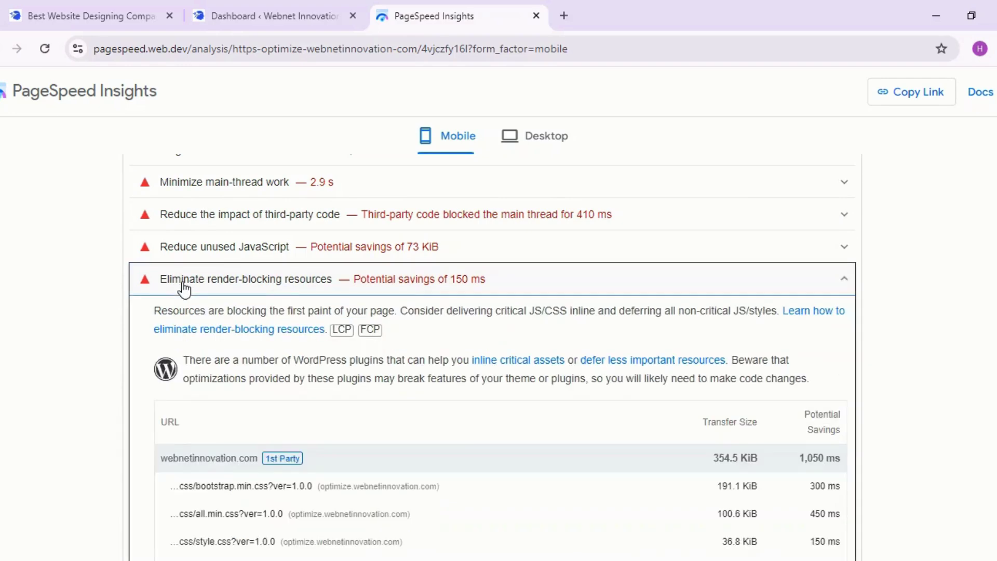
{"action": "scroll", "coordinate": [184, 288], "scroll_direction": "down", "scroll_amount": 3}
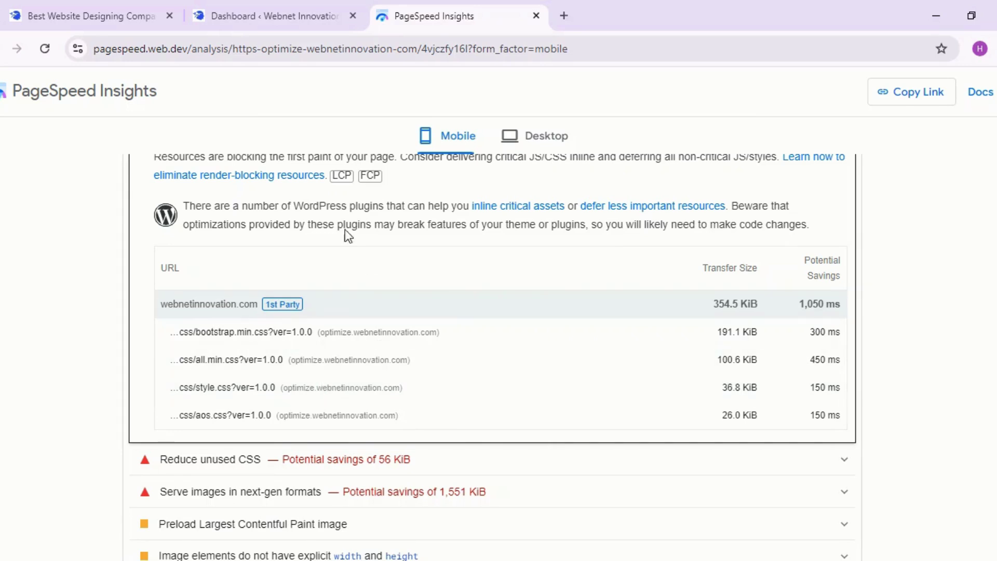
- Switch to the WordPress dashboard and open the webnet theme's functions.php in the Theme File Editor
{"action": "left_click", "coordinate": [214, 13]}
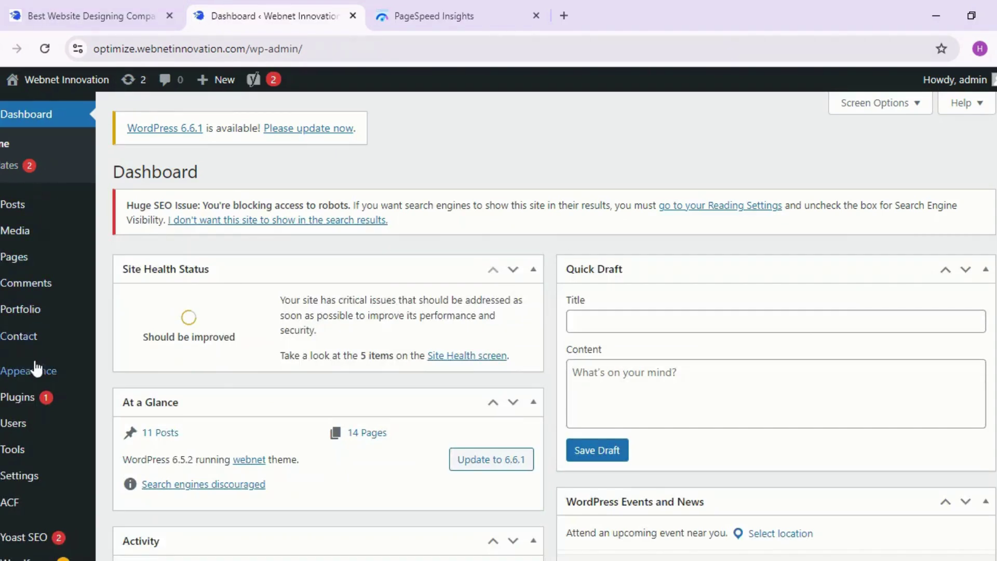
{"action": "mouse_move", "coordinate": [37, 372]}
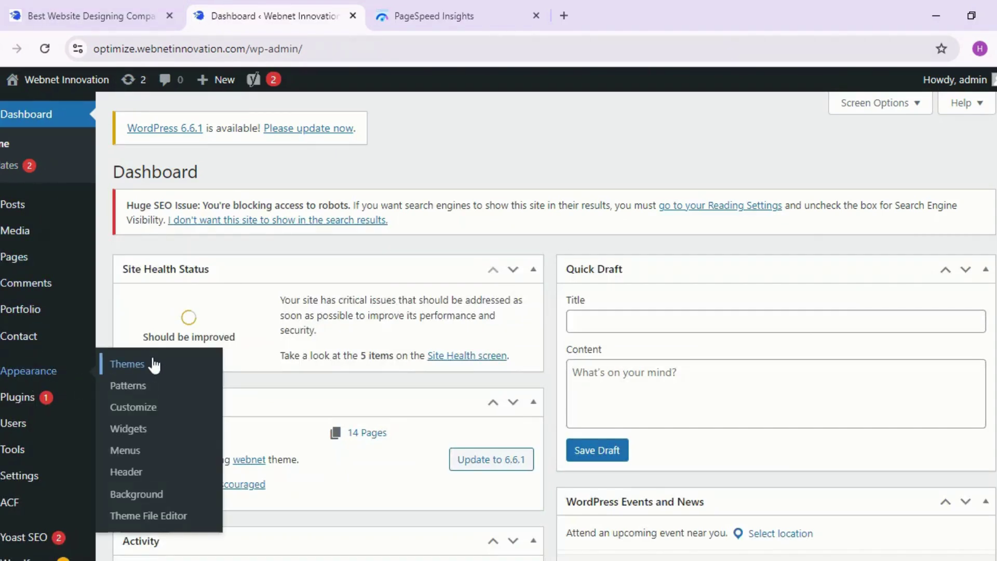
{"action": "left_click", "coordinate": [150, 516]}
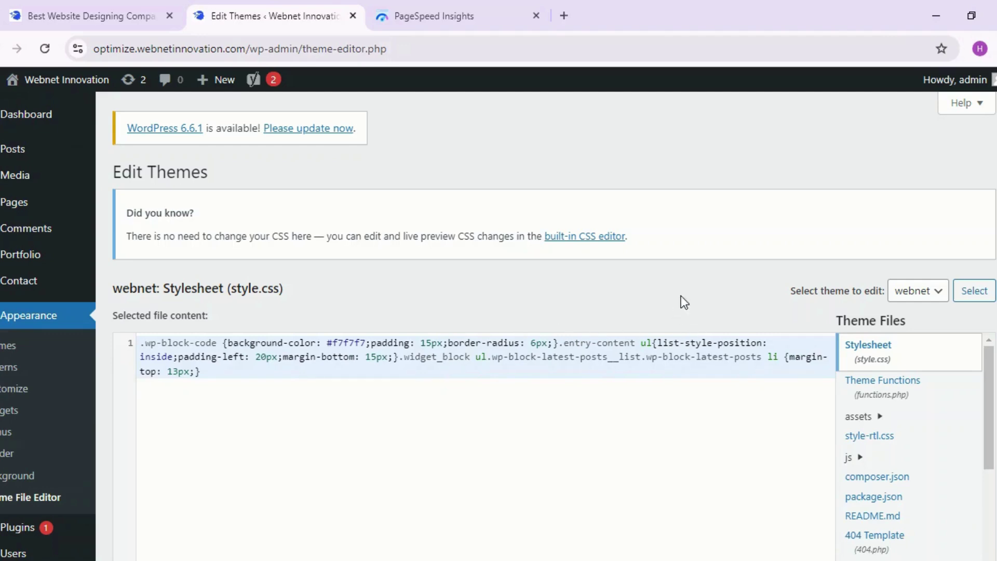
{"action": "scroll", "coordinate": [883, 235], "scroll_direction": "down", "scroll_amount": 3}
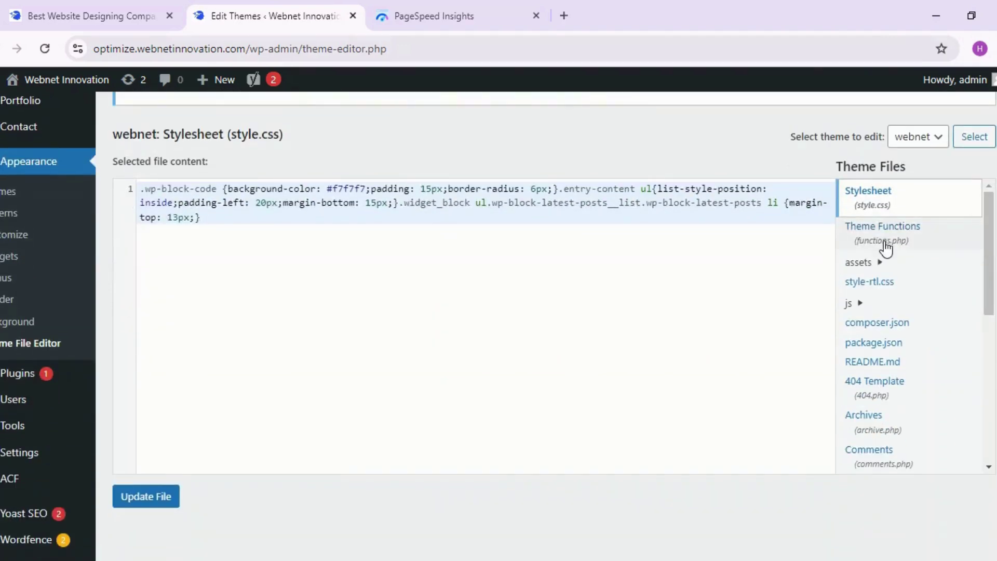
{"action": "left_click", "coordinate": [885, 244]}
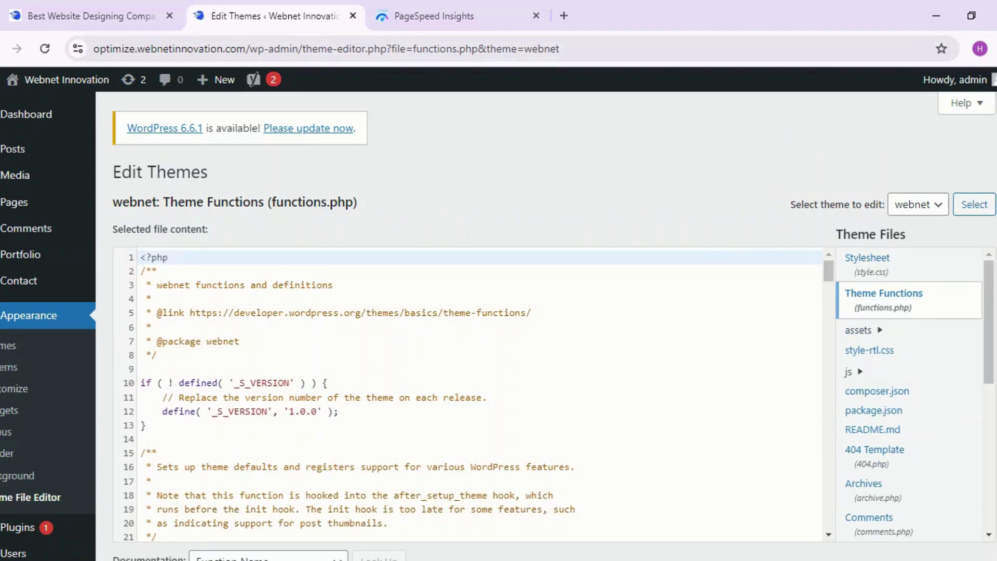
- Find the commented-out preload_css function in functions.php and examine its handle array, stylesheet replacement and style_loader_tag filter
{"action": "scroll", "coordinate": [366, 416], "scroll_direction": "down", "scroll_amount": 8}
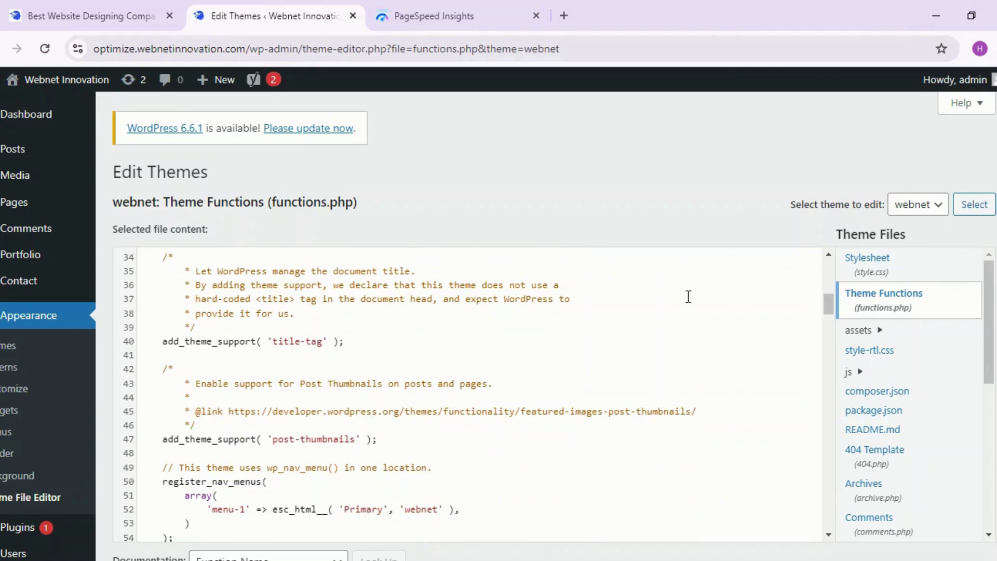
{"action": "scroll", "coordinate": [525, 327], "scroll_direction": "down", "scroll_amount": 5}
{"action": "scroll", "coordinate": [525, 343], "scroll_direction": "up", "scroll_amount": 3}
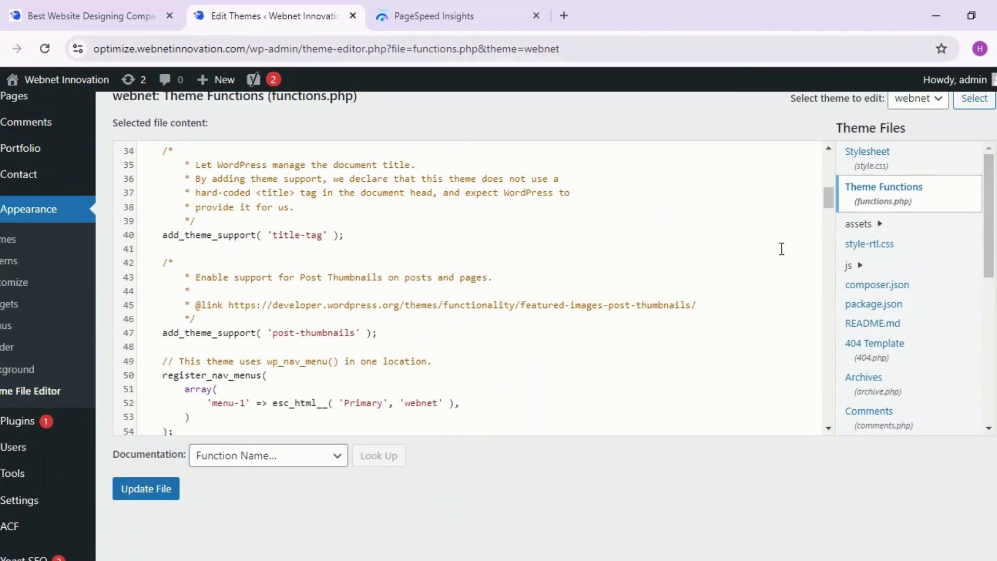
{"action": "left_click_drag", "start_coordinate": [830, 198], "coordinate": [815, 376]}
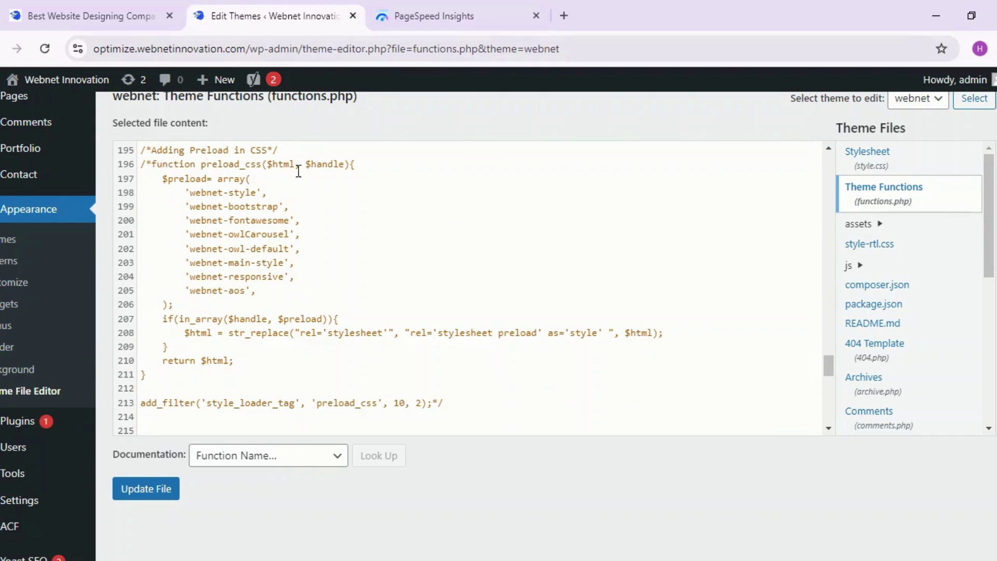
{"action": "left_click_drag", "start_coordinate": [288, 154], "coordinate": [141, 156]}
{"action": "double_click", "coordinate": [207, 153]}
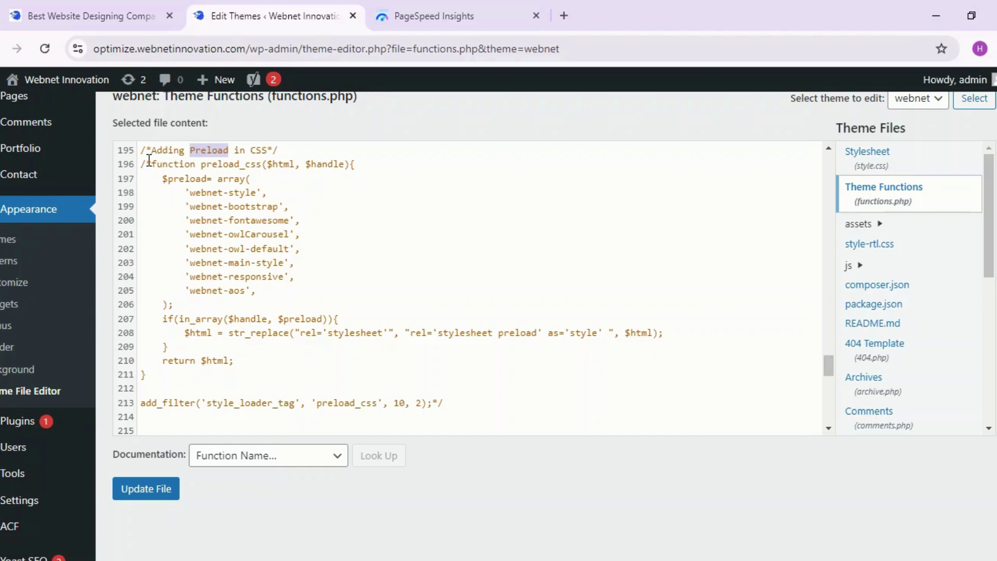
{"action": "left_click_drag", "start_coordinate": [149, 164], "coordinate": [483, 398]}
{"action": "double_click", "coordinate": [354, 331]}
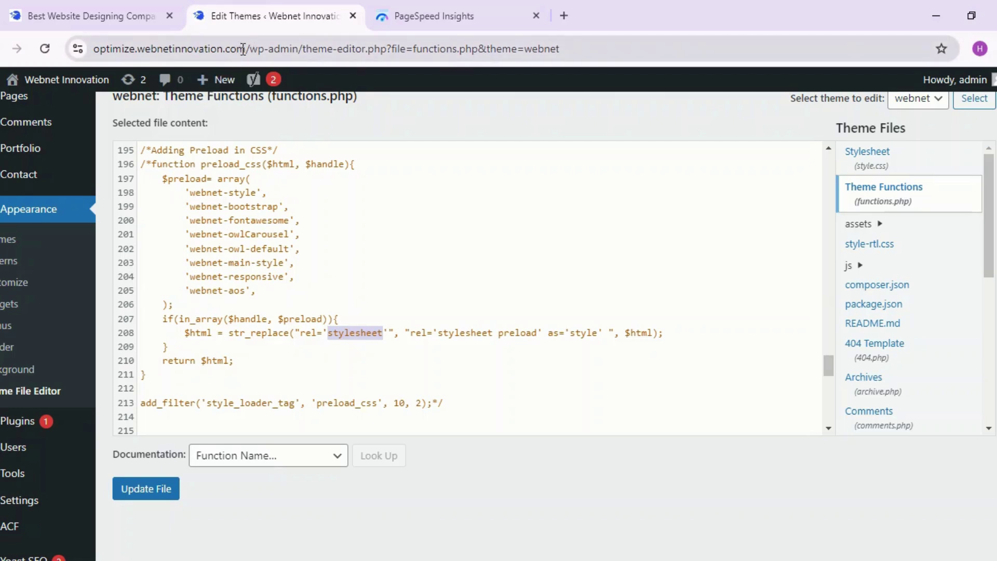
{"action": "left_click_drag", "start_coordinate": [243, 51], "coordinate": [82, 55]}
{"action": "key", "text": "ctrl+c"}
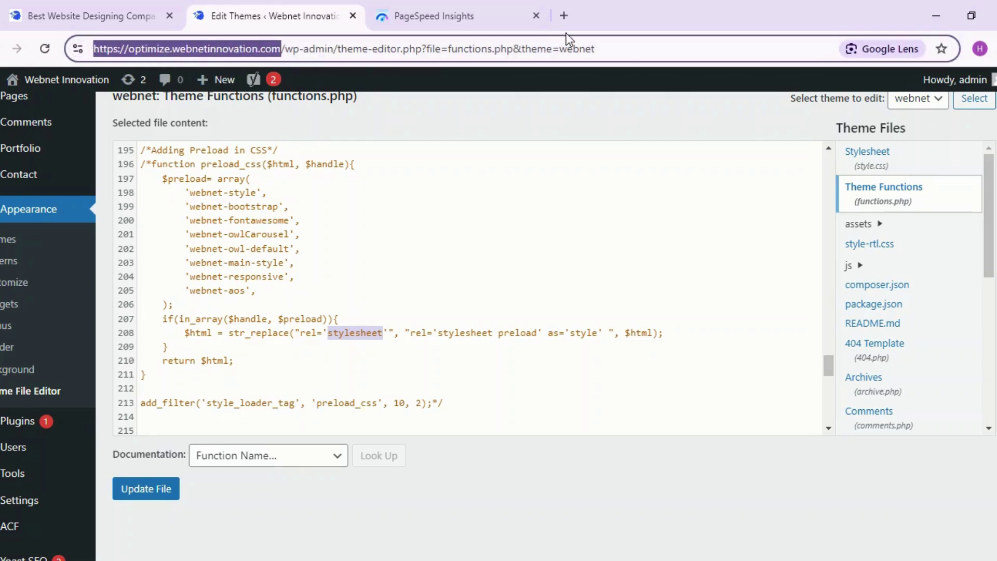
{"action": "left_click", "coordinate": [564, 16]}
{"action": "key", "text": "ctrl+v"}
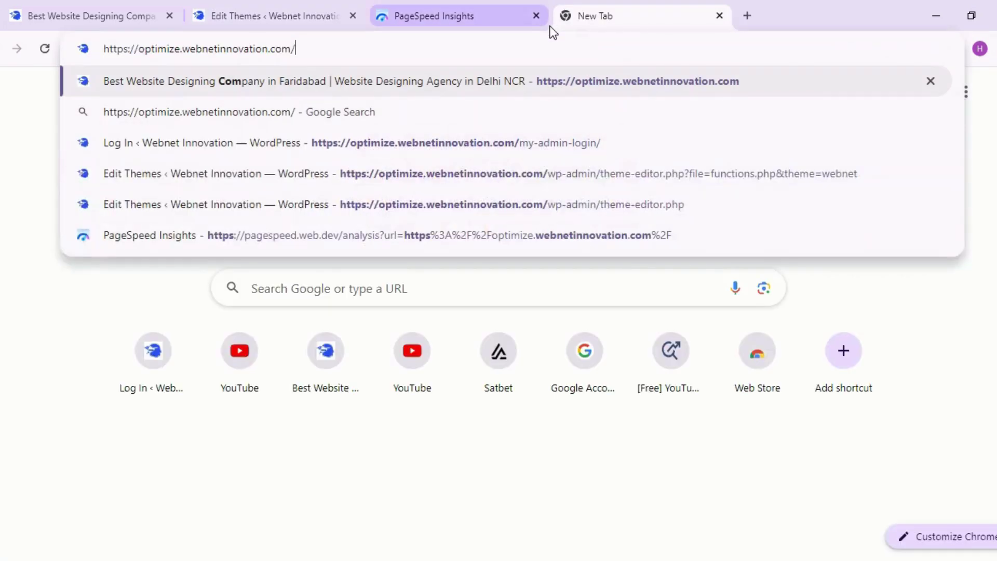
{"action": "key", "text": "Return"}
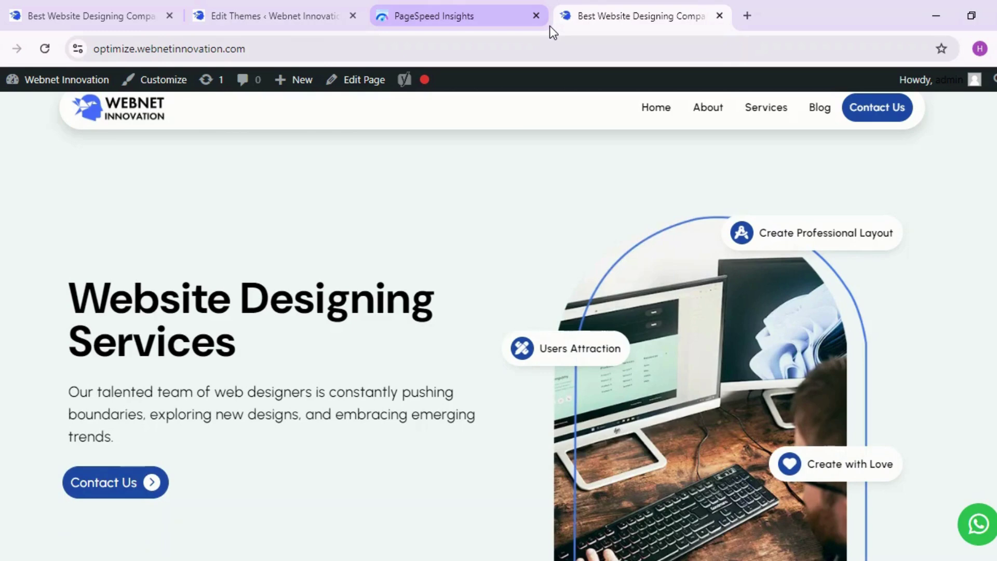
{"action": "key", "text": "ctrl+u"}
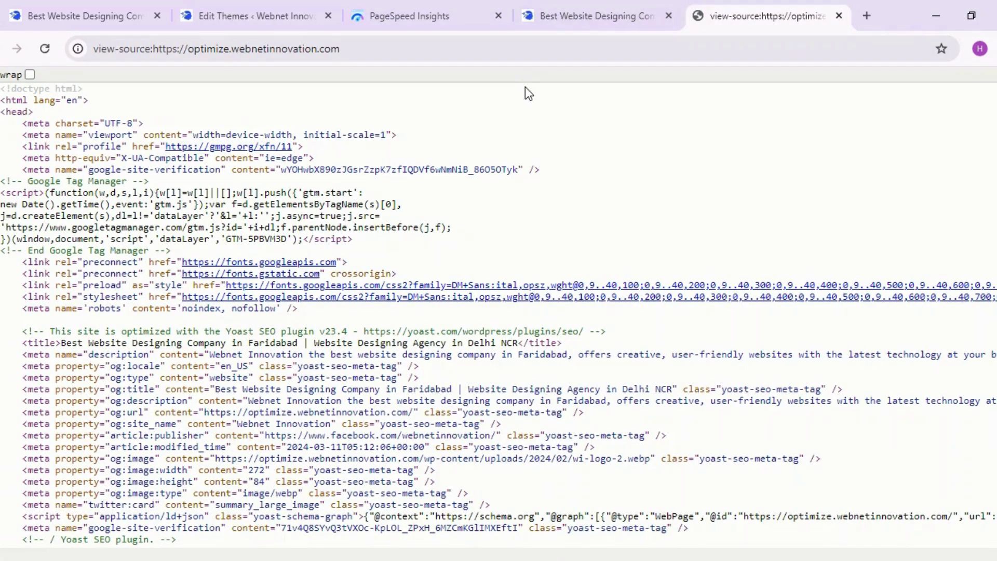
- Search the page source for ".css" and examine the webnet-bootstrap-css stylesheet link's rel and id attributes
{"action": "key", "text": "ctrl+f"}
{"action": "type", "text": ".css"}
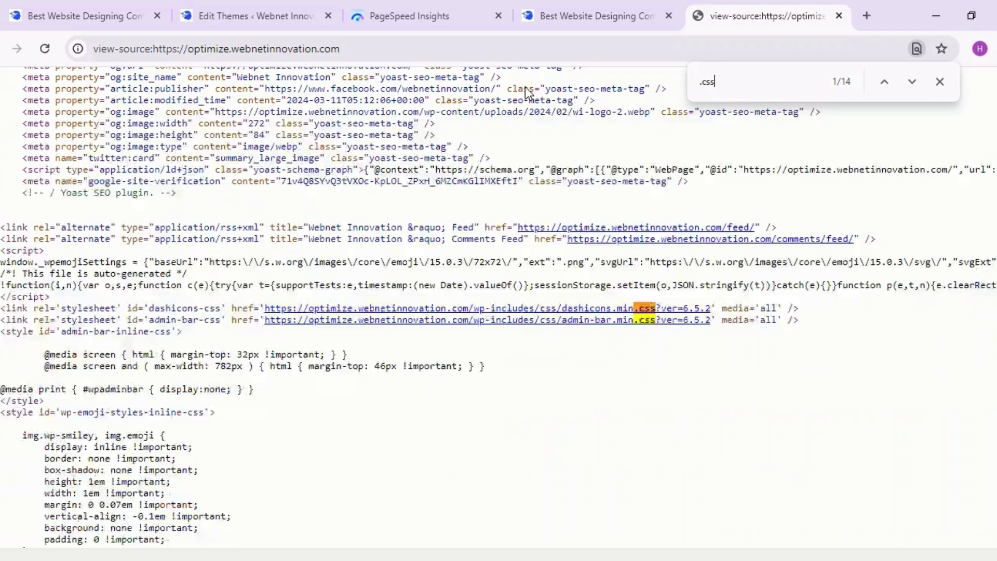
{"action": "key", "text": "Return"}
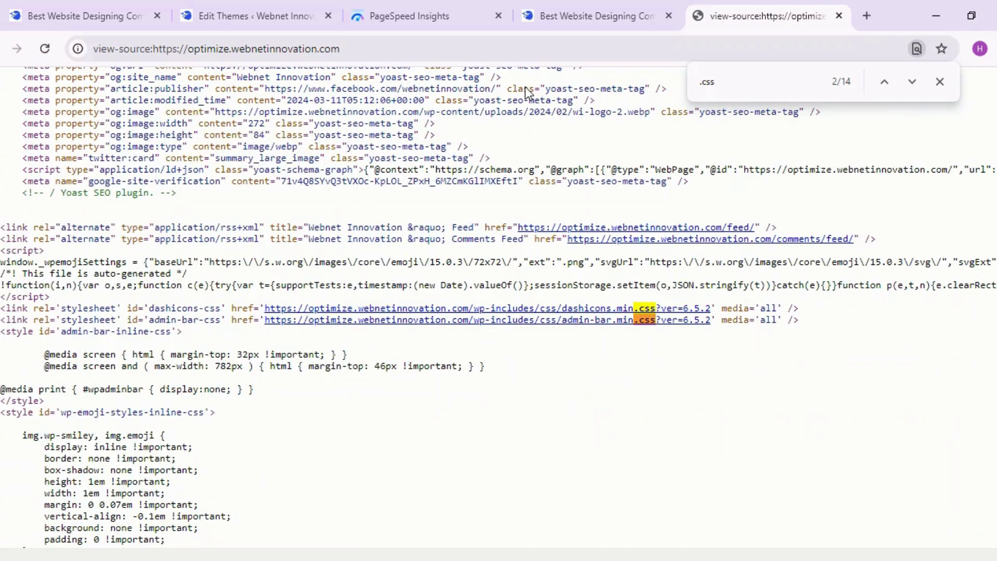
{"action": "key", "text": "Return"}
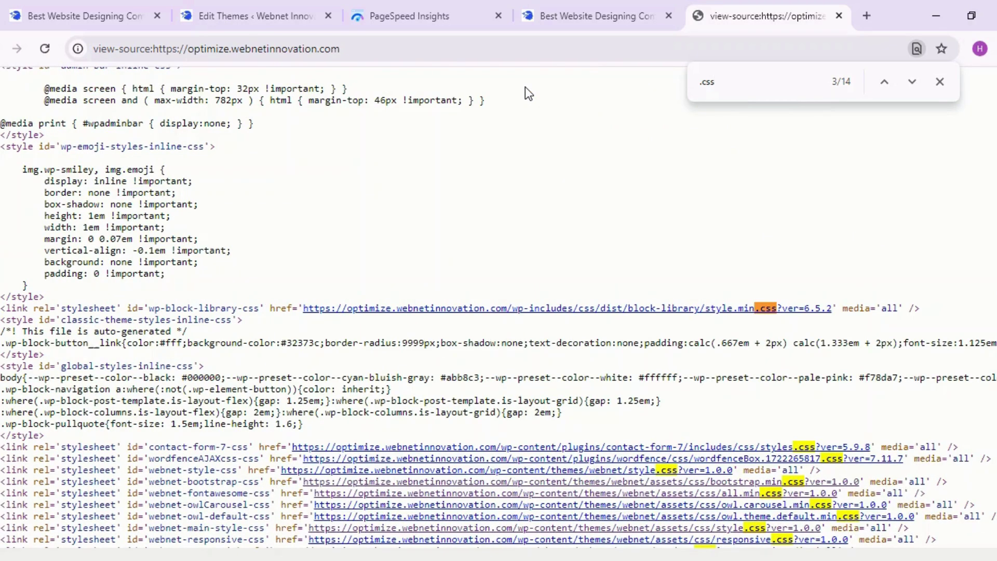
{"action": "key", "text": "Return"}
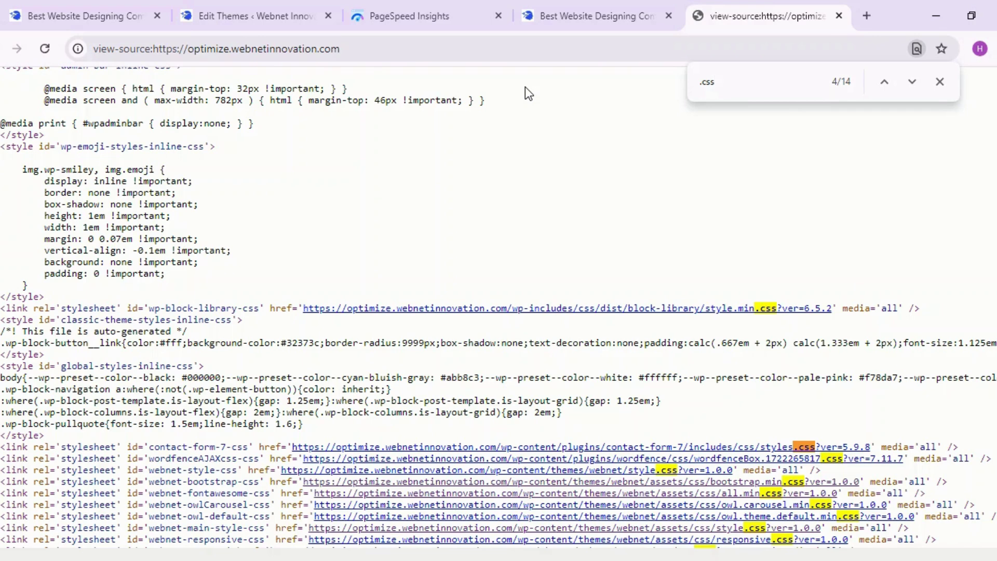
{"action": "key", "text": "Return"}
{"action": "key", "text": "Return"}
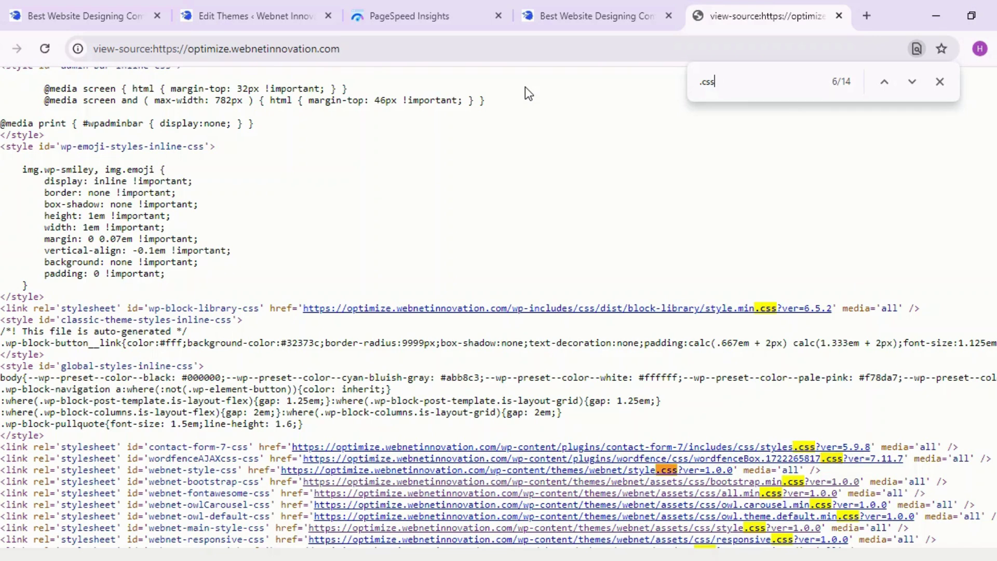
{"action": "key", "text": "Return"}
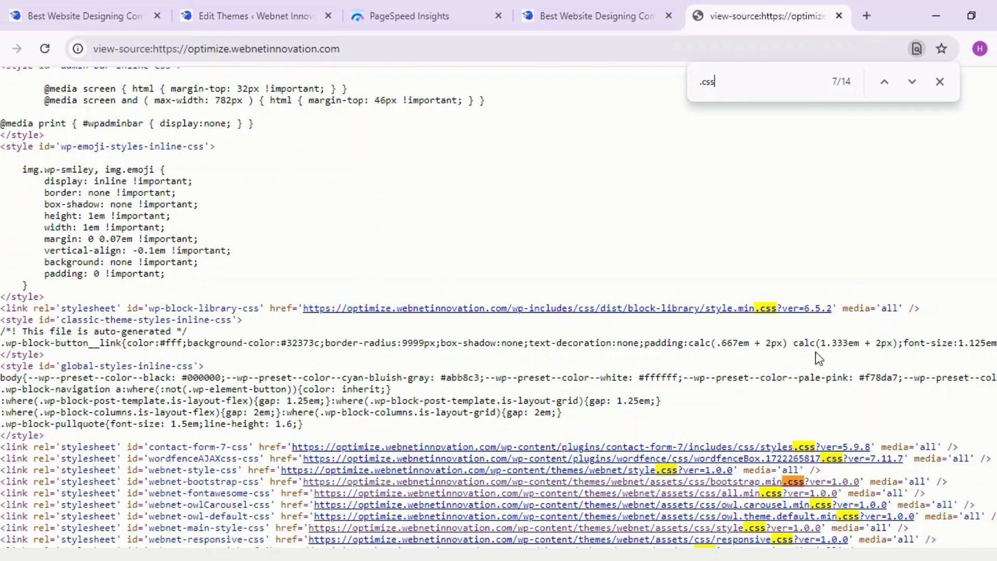
{"action": "left_click_drag", "start_coordinate": [957, 484], "coordinate": [3, 481]}
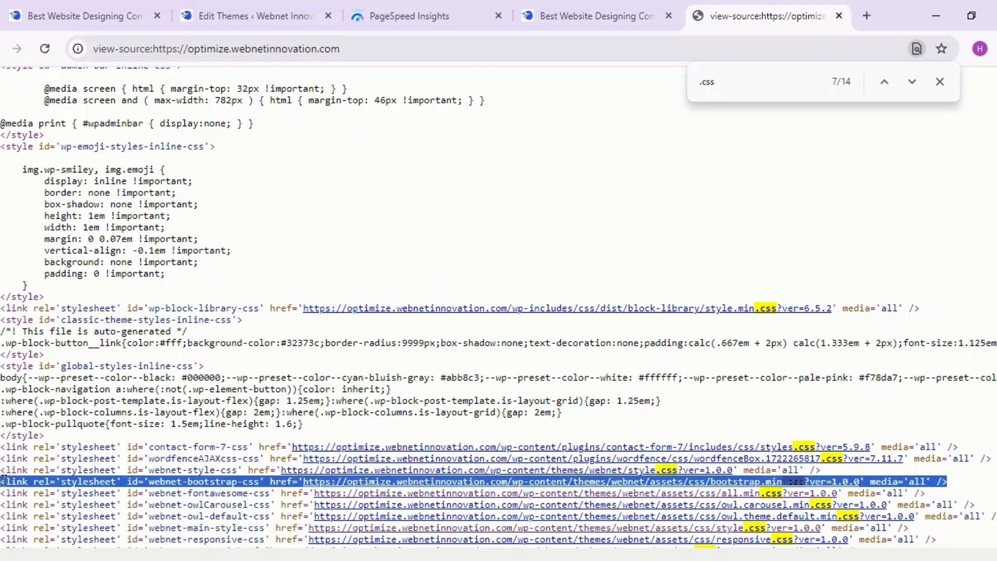
{"action": "left_click", "coordinate": [116, 481]}
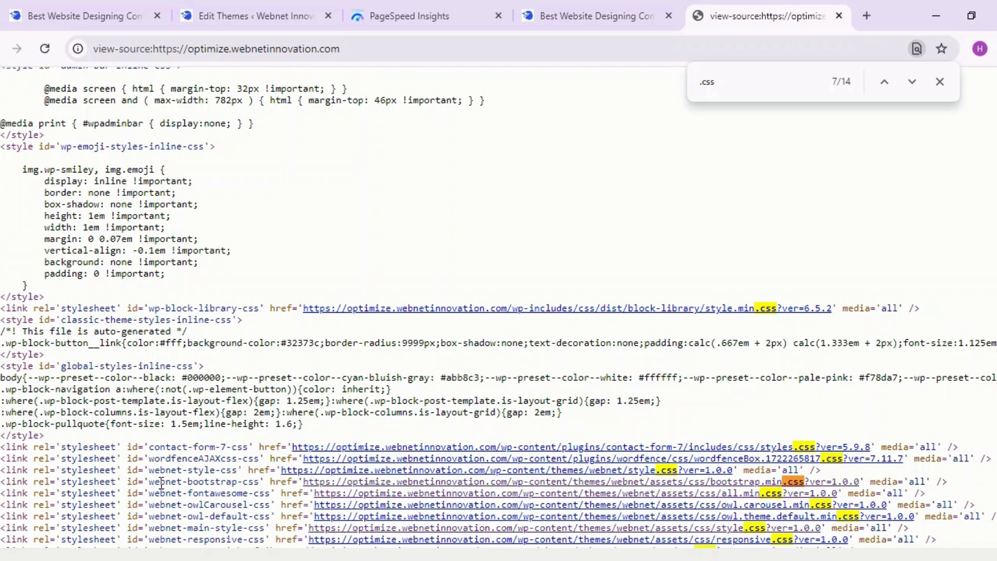
- Compare the webnet-bootstrap part of the stylesheet id in the page source with the webnet-bootstrap and webnet-style handles in functions.php
{"action": "left_click_drag", "start_coordinate": [159, 482], "coordinate": [210, 478]}
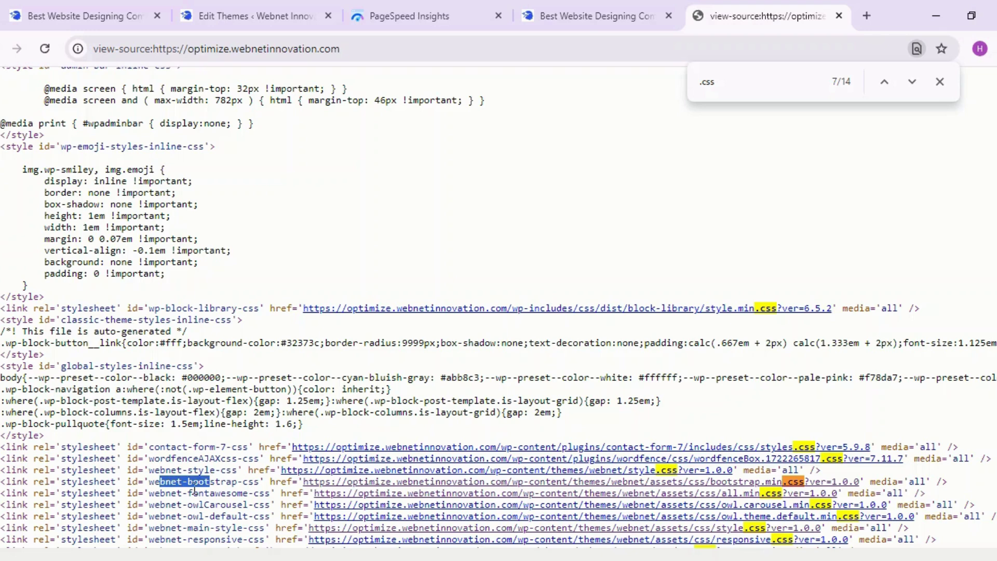
{"action": "double_click", "coordinate": [162, 482]}
{"action": "left_click_drag", "start_coordinate": [162, 482], "coordinate": [206, 481]}
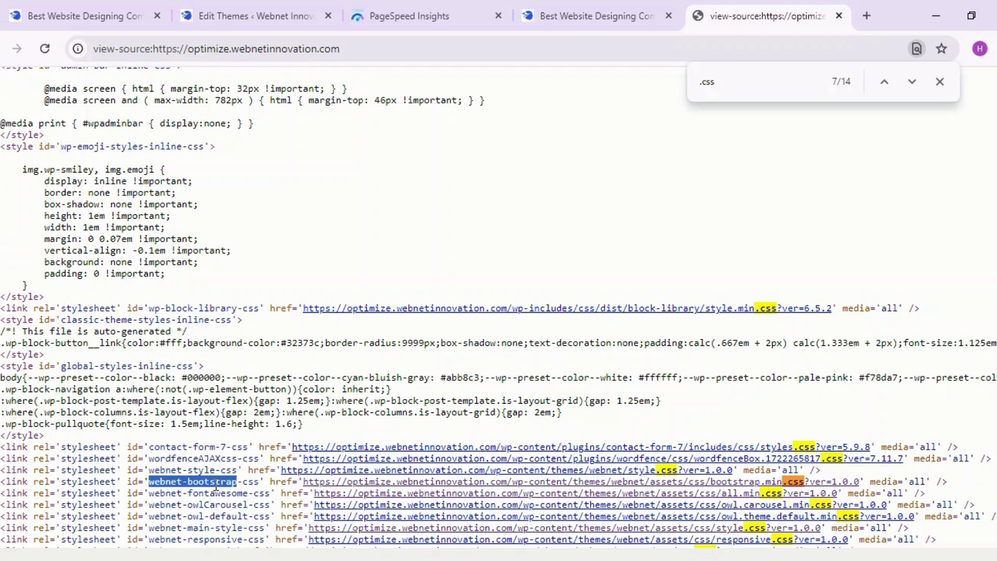
{"action": "scroll", "coordinate": [216, 487], "scroll_direction": "down", "scroll_amount": 3}
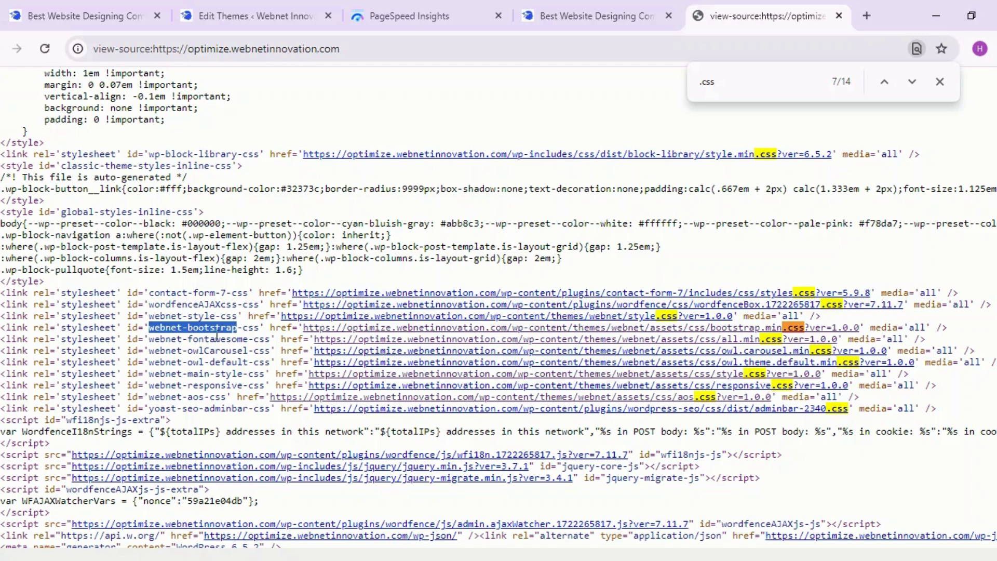
{"action": "left_click", "coordinate": [231, 18]}
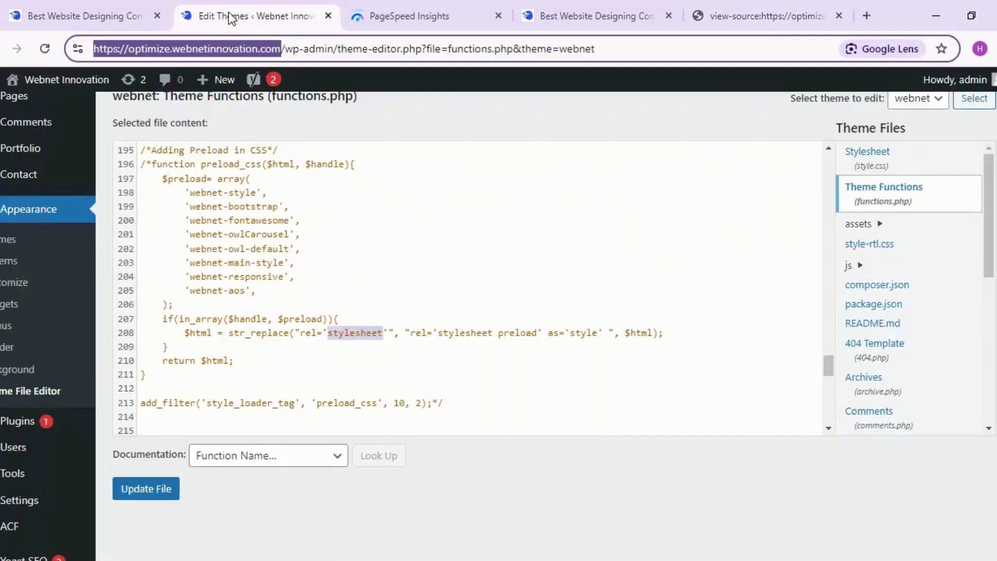
{"action": "double_click", "coordinate": [202, 206]}
{"action": "left_click_drag", "start_coordinate": [206, 207], "coordinate": [238, 194]}
{"action": "double_click", "coordinate": [202, 193]}
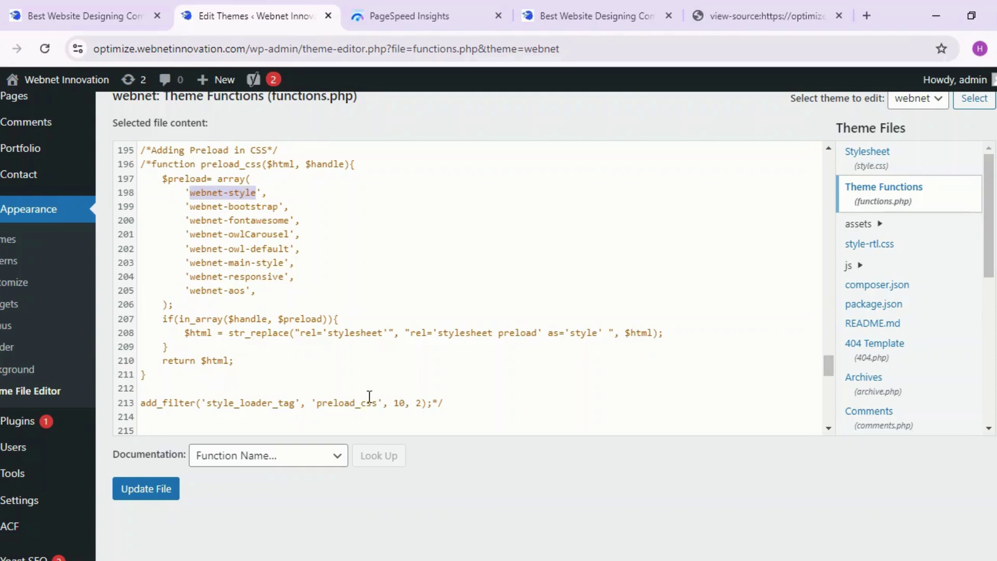
- Review the commented-out preload_css function, from its declaration to the add_filter line, and the stylesheet handles in its $preload array
{"action": "left_click_drag", "start_coordinate": [448, 403], "coordinate": [141, 177]}
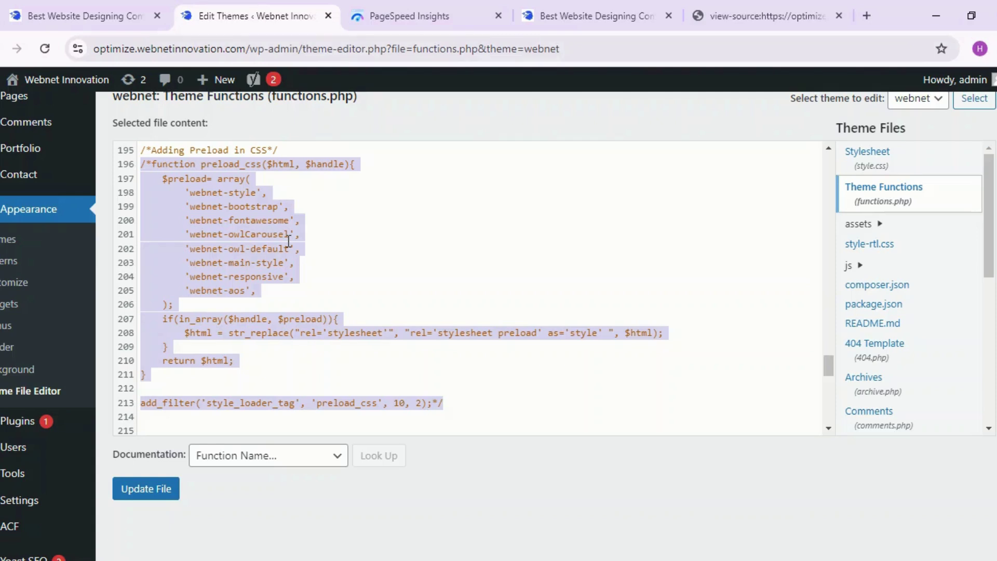
{"action": "left_click", "coordinate": [457, 404]}
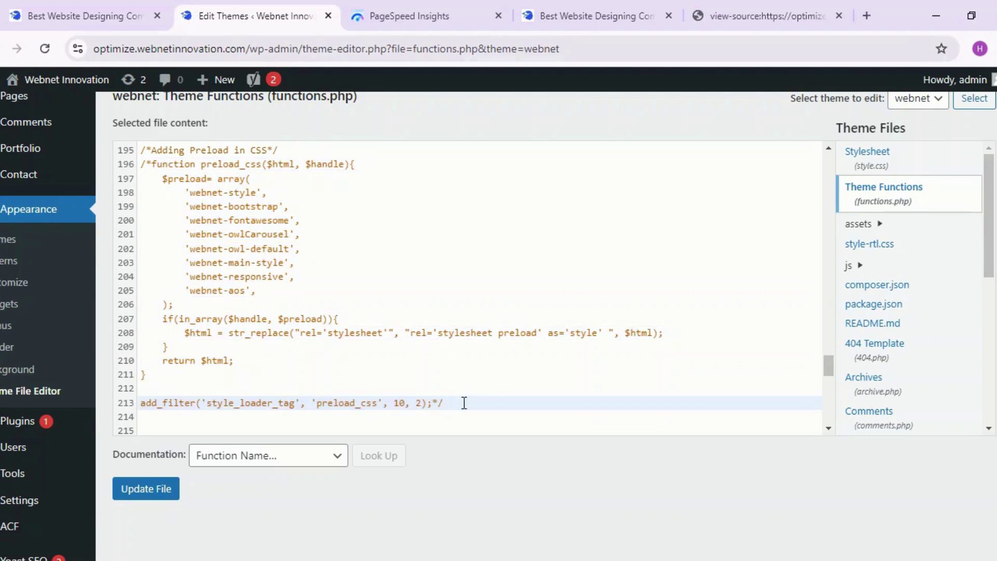
{"action": "left_click_drag", "start_coordinate": [464, 403], "coordinate": [151, 165]}
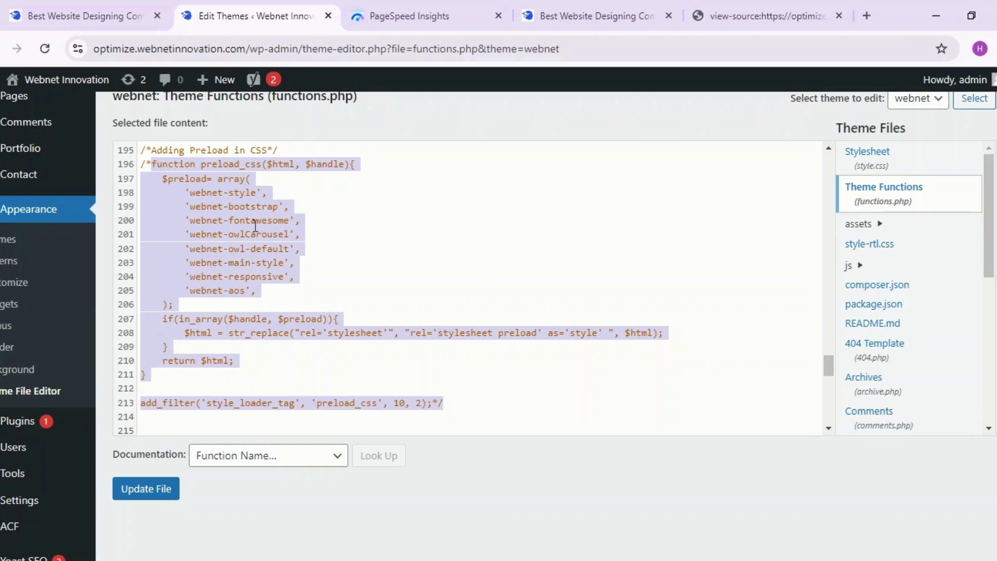
{"action": "double_click", "coordinate": [203, 195]}
{"action": "left_click_drag", "start_coordinate": [203, 195], "coordinate": [258, 209]}
{"action": "double_click", "coordinate": [198, 209]}
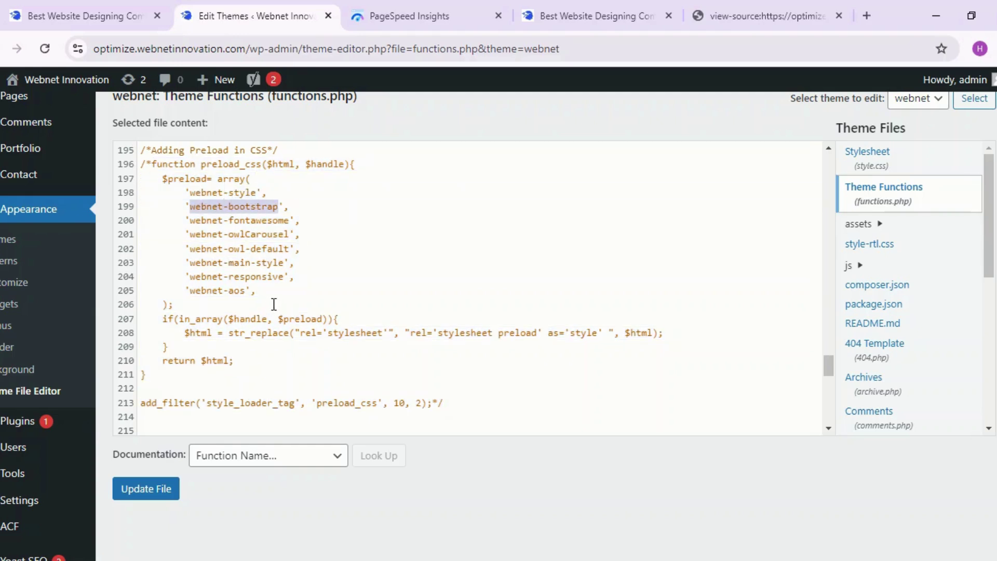
{"action": "left_click_drag", "start_coordinate": [262, 290], "coordinate": [164, 190]}
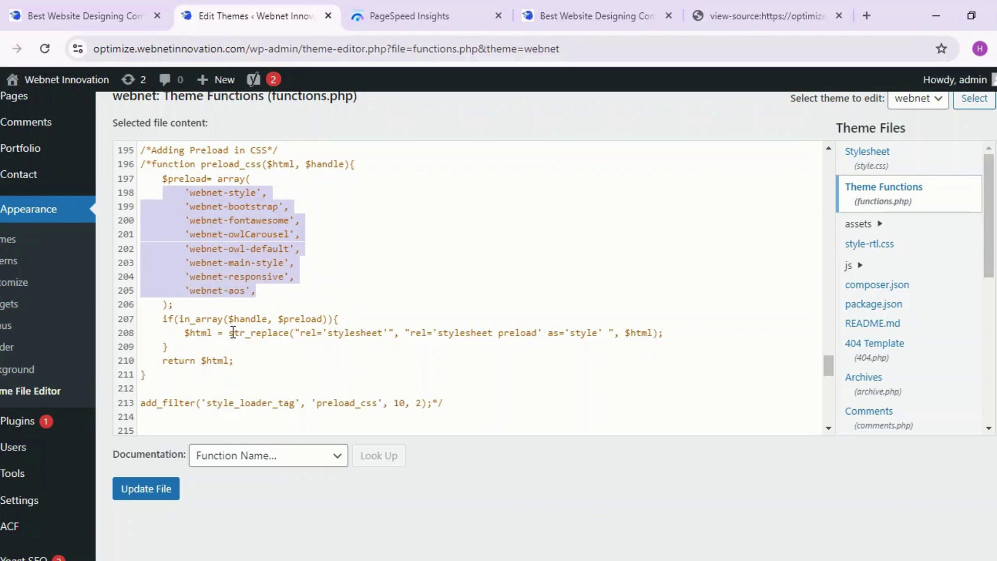
- Examine the str_replace line that swaps rel='stylesheet' for rel='stylesheet preload' as='style' in the preload_css function
{"action": "left_click_drag", "start_coordinate": [234, 333], "coordinate": [672, 331]}
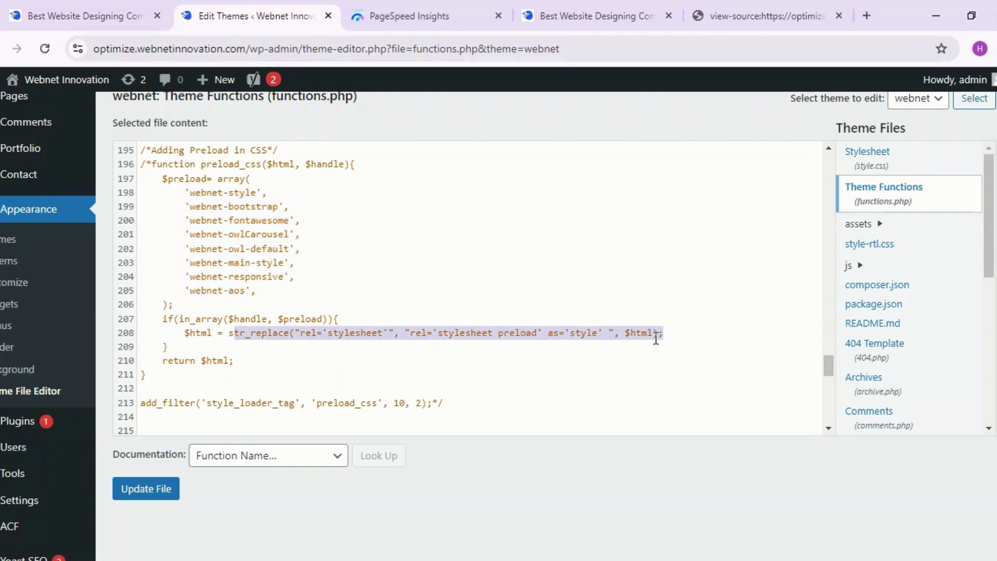
{"action": "double_click", "coordinate": [348, 336]}
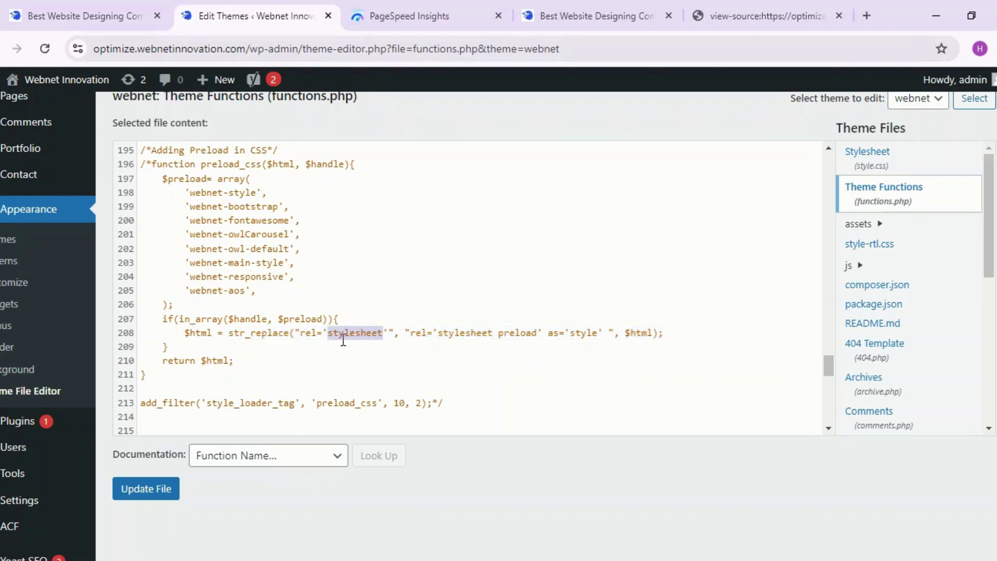
{"action": "double_click", "coordinate": [519, 334]}
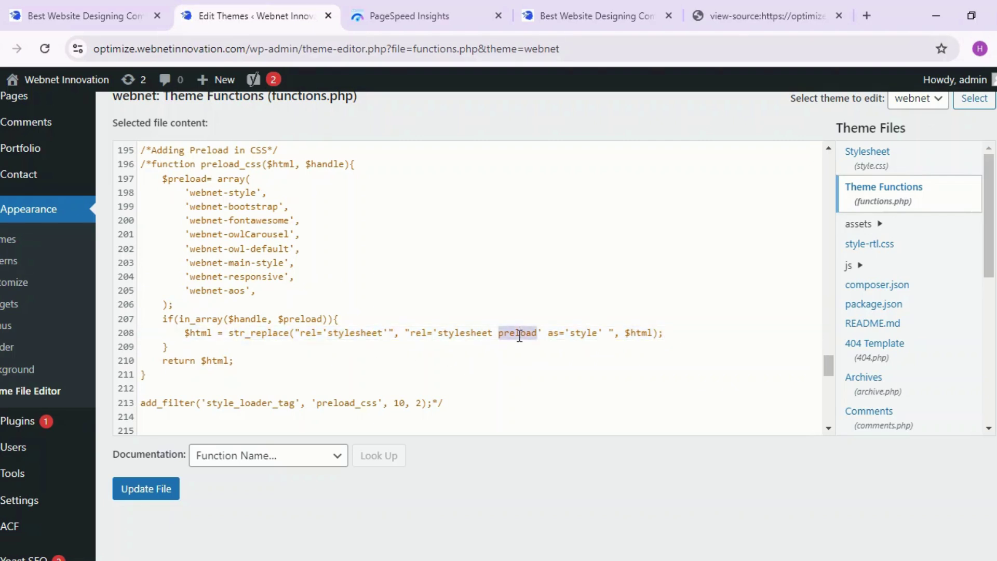
{"action": "left_click_drag", "start_coordinate": [519, 336], "coordinate": [482, 334]}
{"action": "left_click_drag", "start_coordinate": [548, 335], "coordinate": [607, 332]}
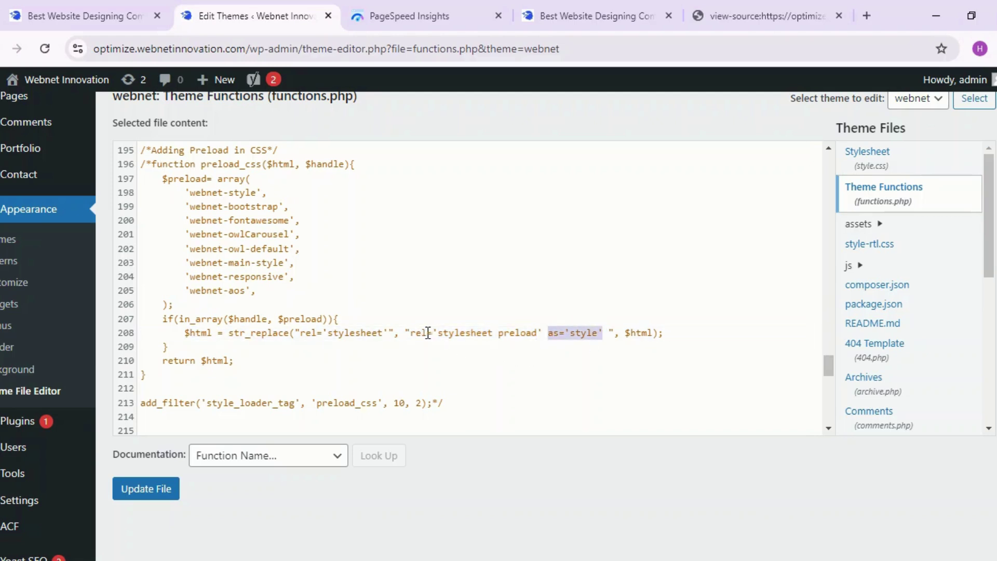
{"action": "left_click_drag", "start_coordinate": [411, 333], "coordinate": [602, 332]}
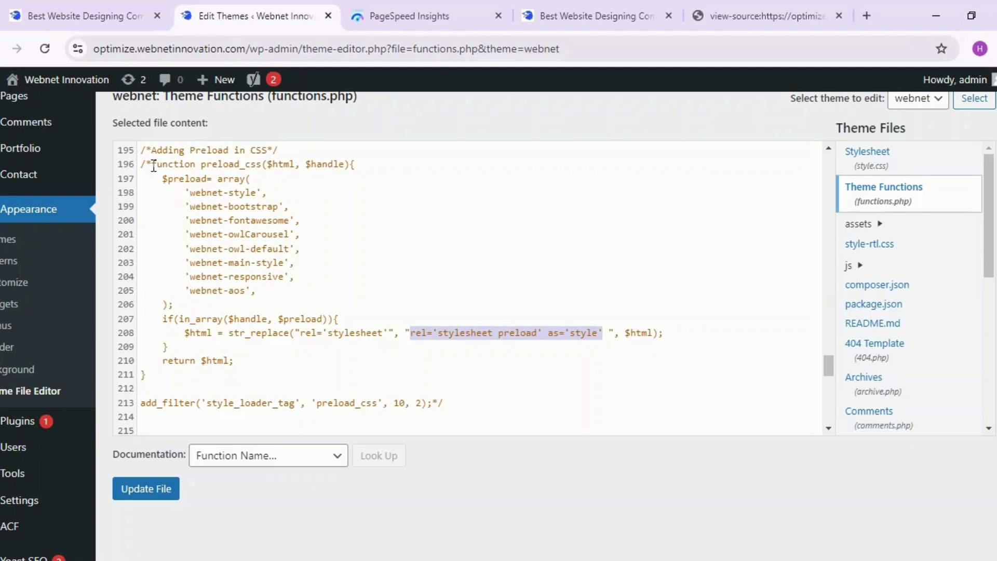
- Uncomment the preload_css function and its add_filter line by removing the /* and */ markers, and save functions.php
{"action": "left_click_drag", "start_coordinate": [153, 166], "coordinate": [142, 165]}
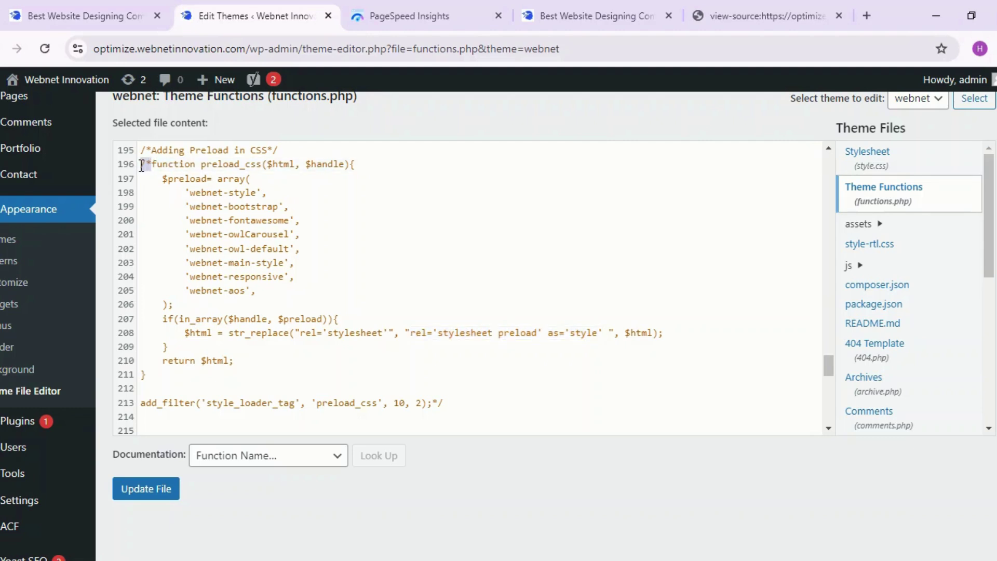
{"action": "key", "text": "BackSpace"}
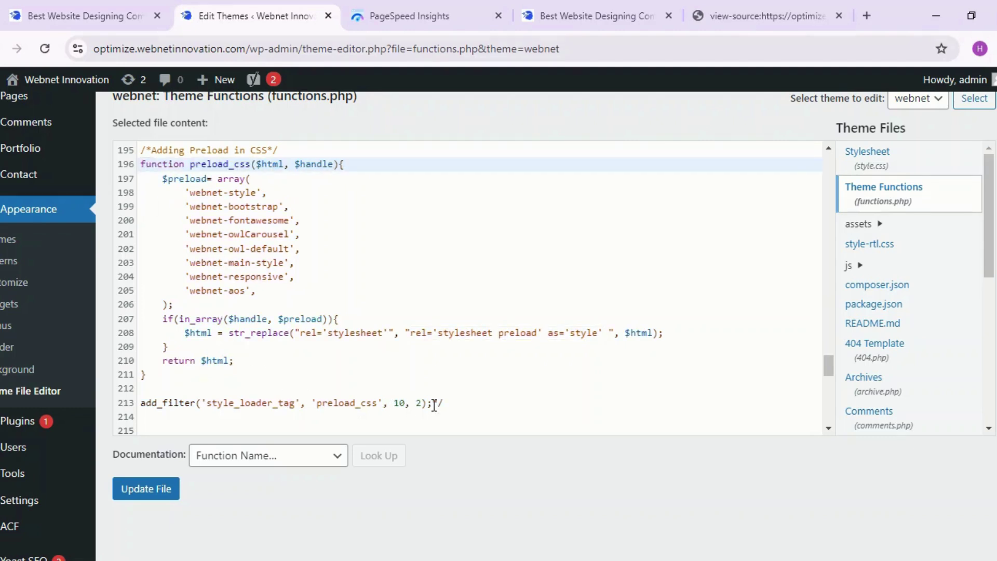
{"action": "left_click_drag", "start_coordinate": [432, 403], "coordinate": [452, 403]}
{"action": "key", "text": "BackSpace"}
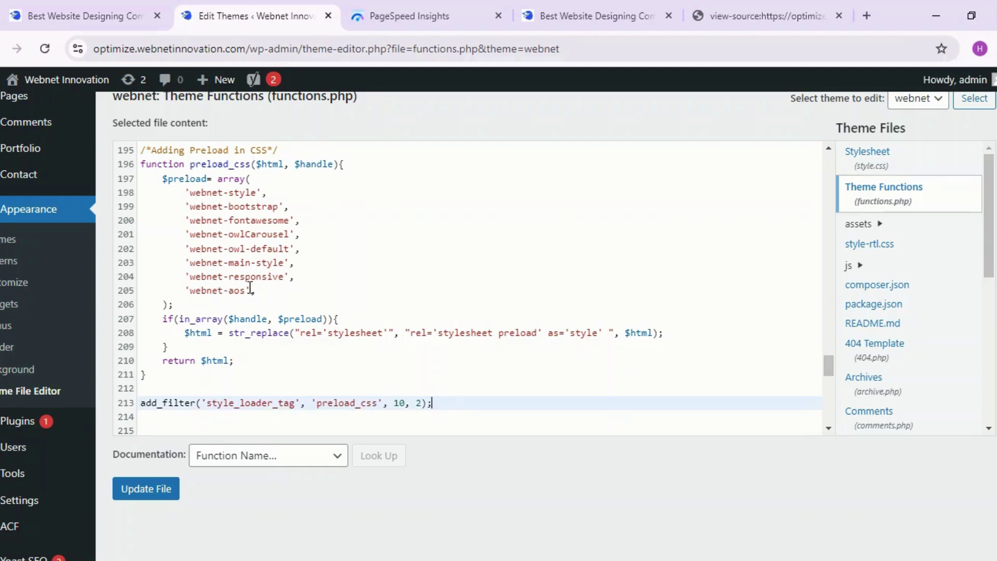
{"action": "left_click_drag", "start_coordinate": [257, 291], "coordinate": [191, 193]}
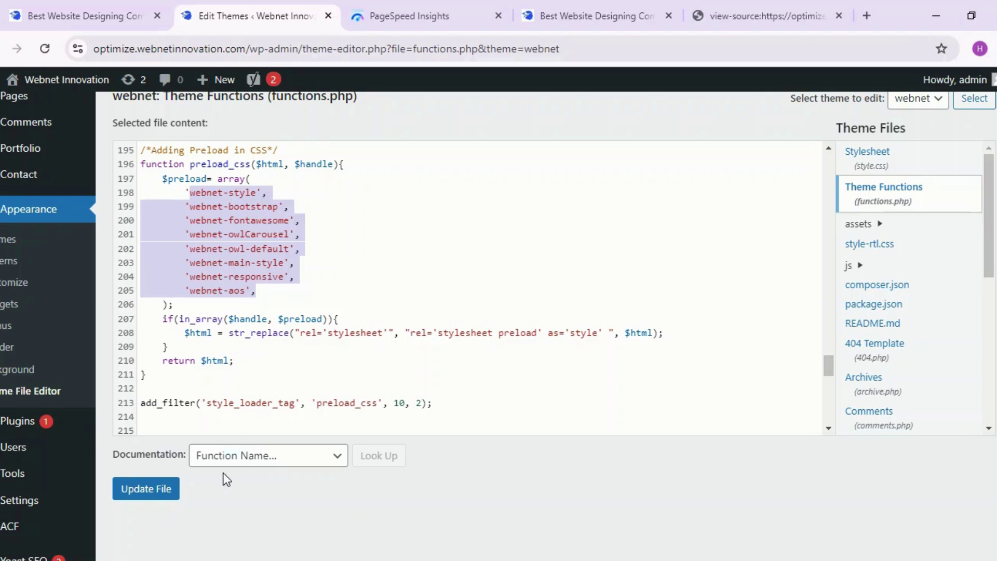
{"action": "left_click", "coordinate": [136, 493]}
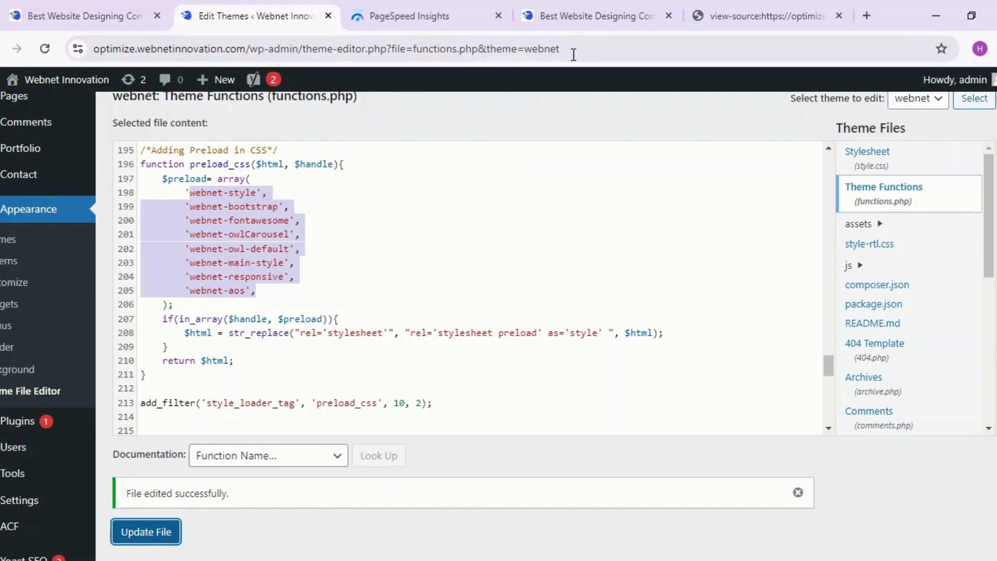
- Reload the optimize.webnetinnovation.com homepage and check its desktop layout down the page
{"action": "left_click", "coordinate": [574, 13]}
{"action": "left_click", "coordinate": [272, 43]}
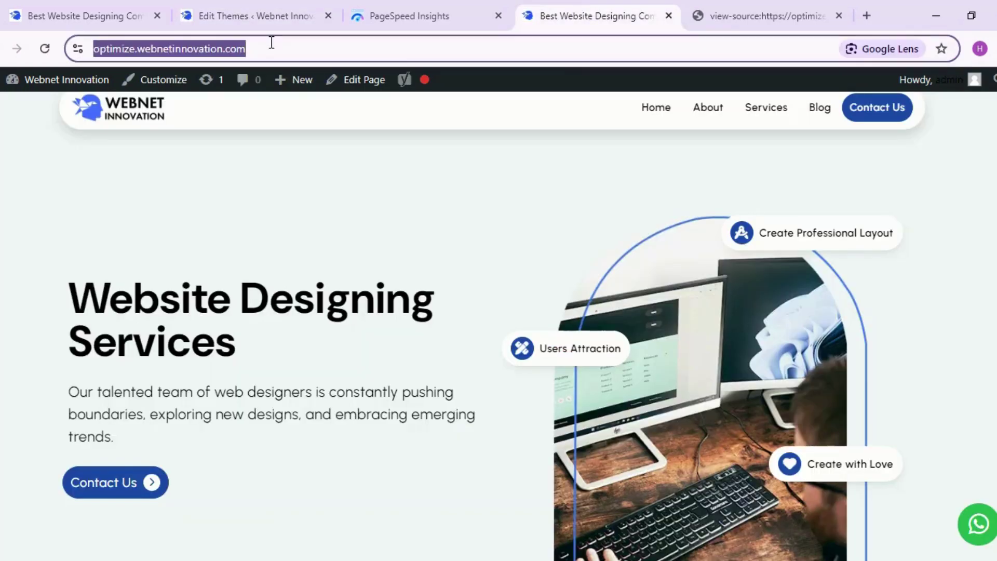
{"action": "key", "text": "Return"}
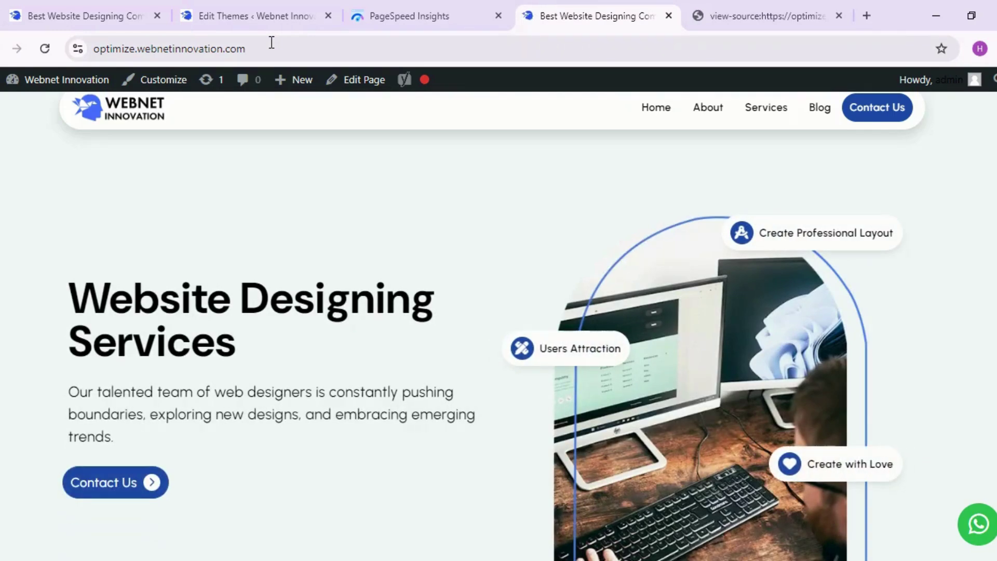
{"action": "scroll", "coordinate": [344, 304], "scroll_direction": "down", "scroll_amount": 15}
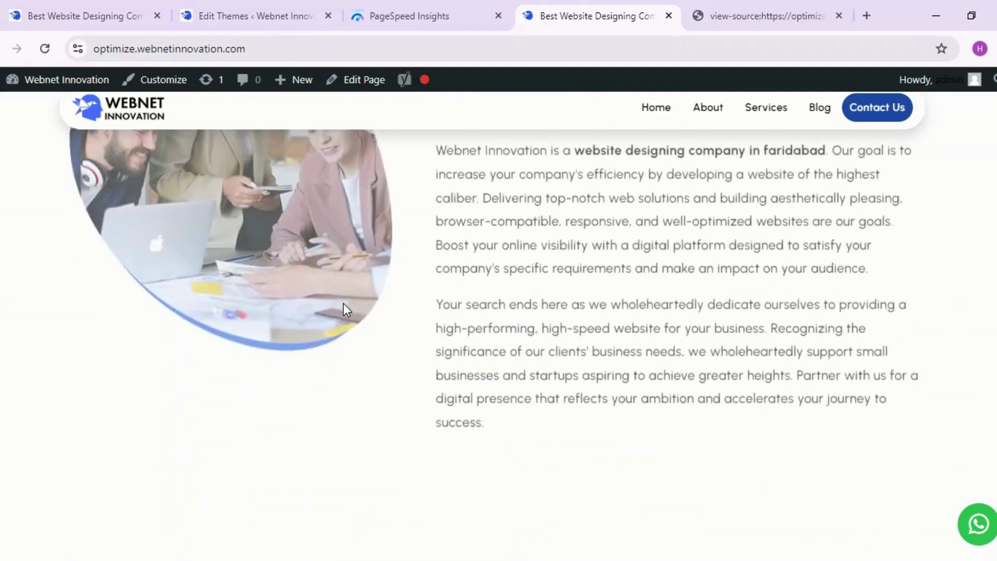
{"action": "scroll", "coordinate": [344, 304], "scroll_direction": "down", "scroll_amount": 15}
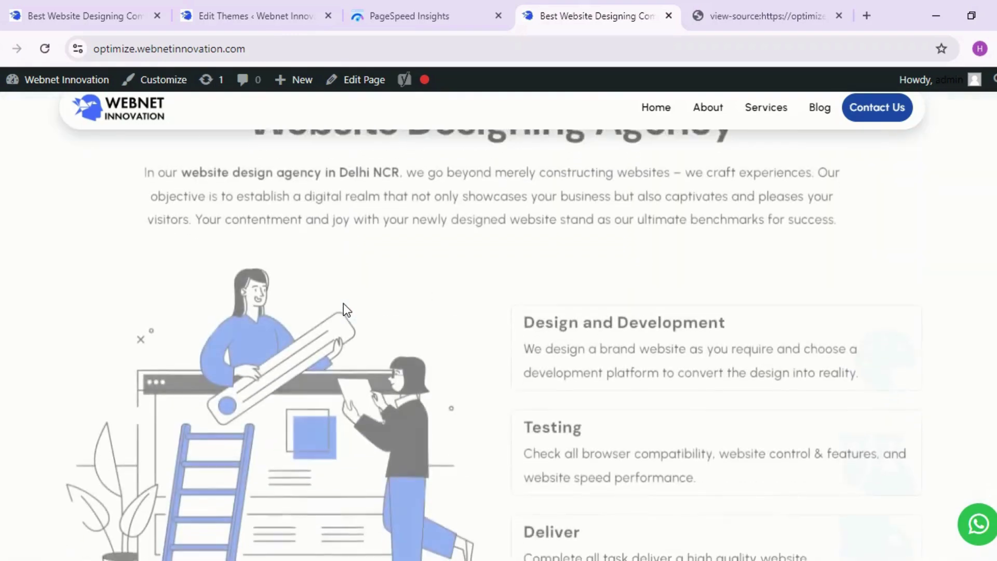
{"action": "scroll", "coordinate": [344, 304], "scroll_direction": "down", "scroll_amount": 5}
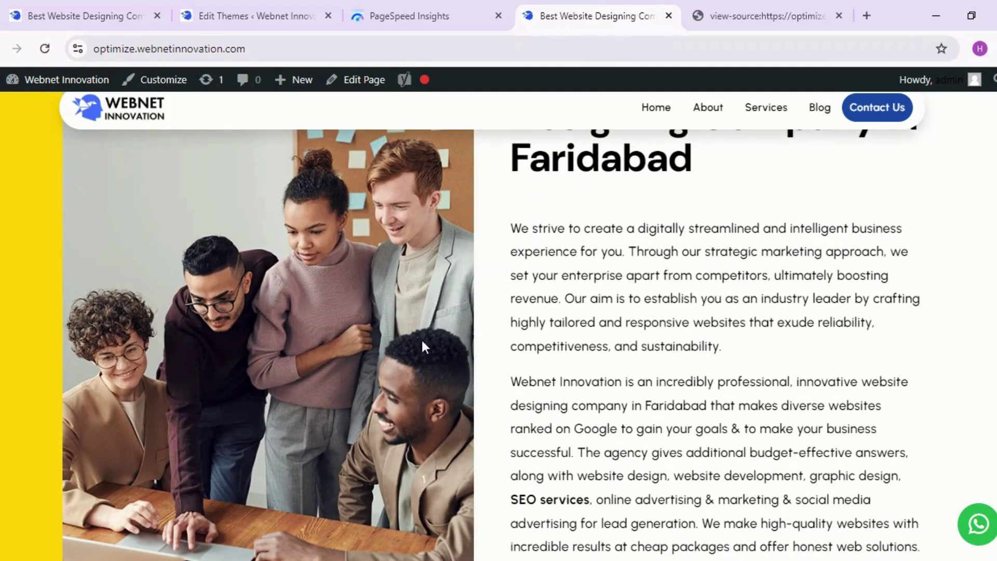
- Open the browser's developer tools on the homepage and check its layout in the responsive mobile view
{"action": "key", "text": "ctrl+shift+i"}
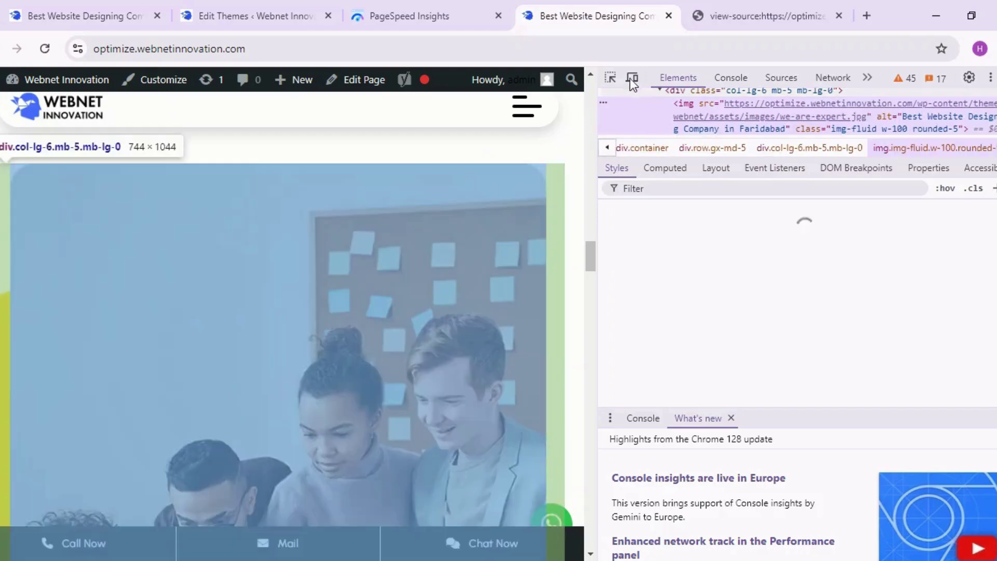
{"action": "left_click", "coordinate": [634, 76]}
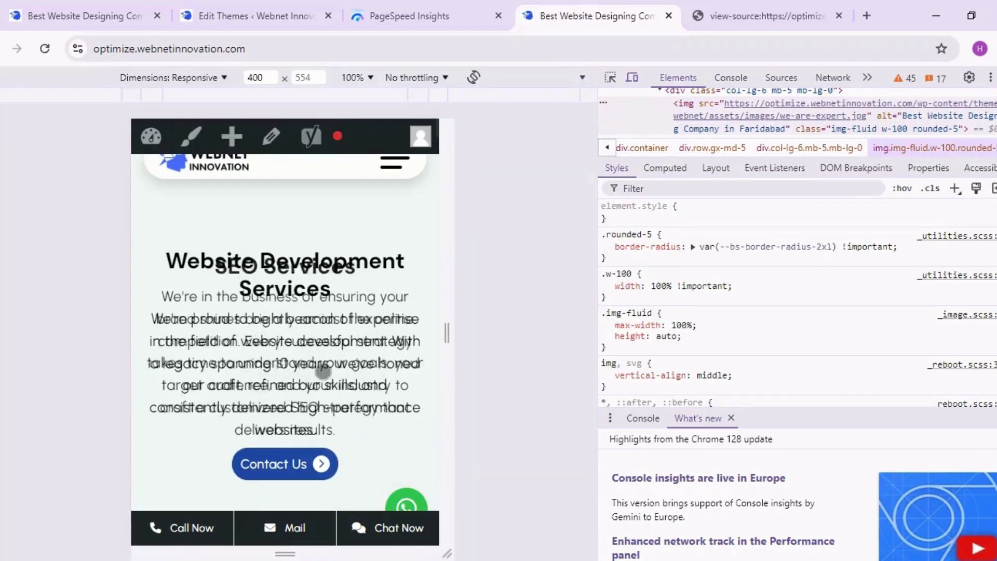
{"action": "scroll", "coordinate": [313, 379], "scroll_direction": "down", "scroll_amount": 5}
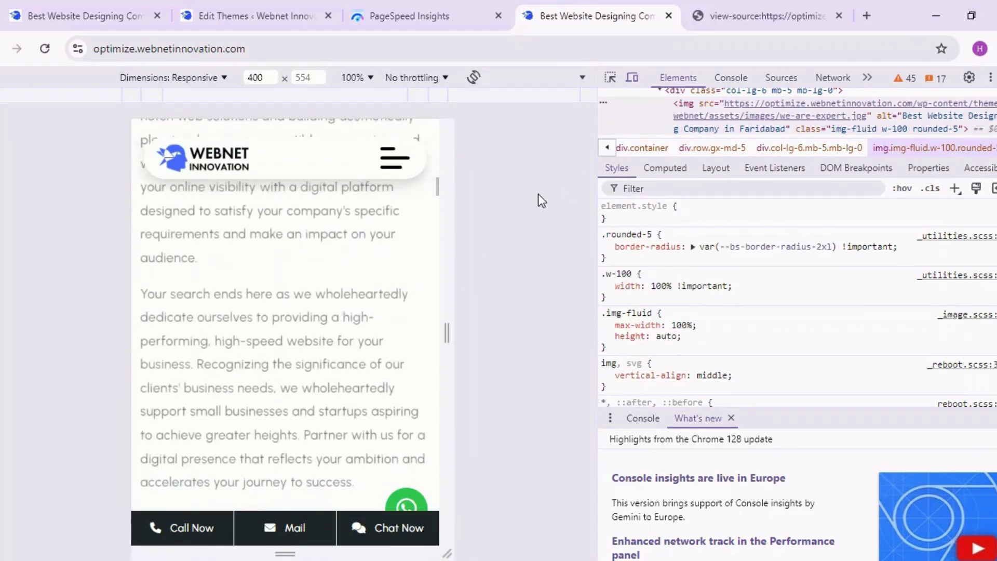
{"action": "left_click", "coordinate": [631, 78]}
{"action": "left_click", "coordinate": [632, 79]}
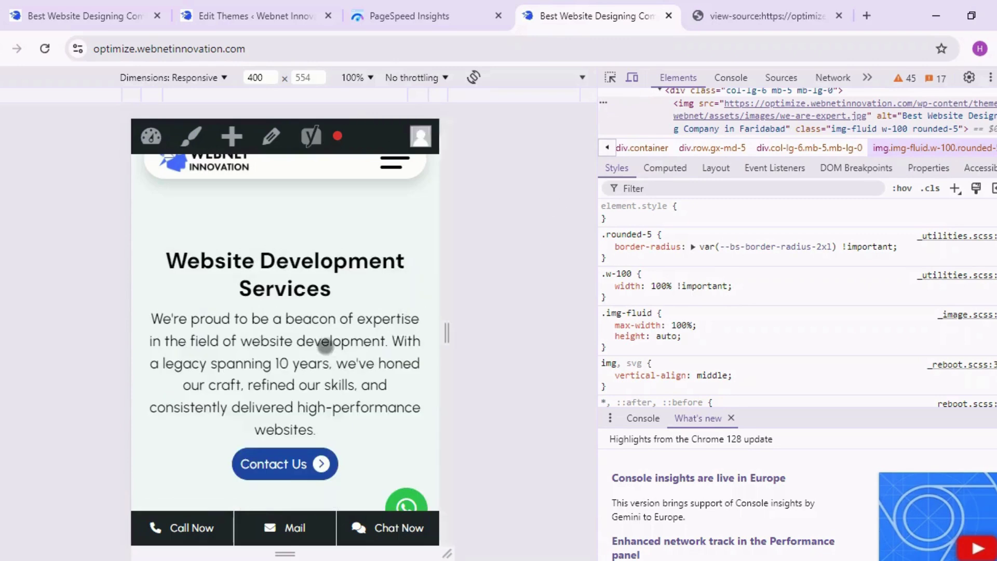
{"action": "scroll", "coordinate": [323, 344], "scroll_direction": "down", "scroll_amount": 5}
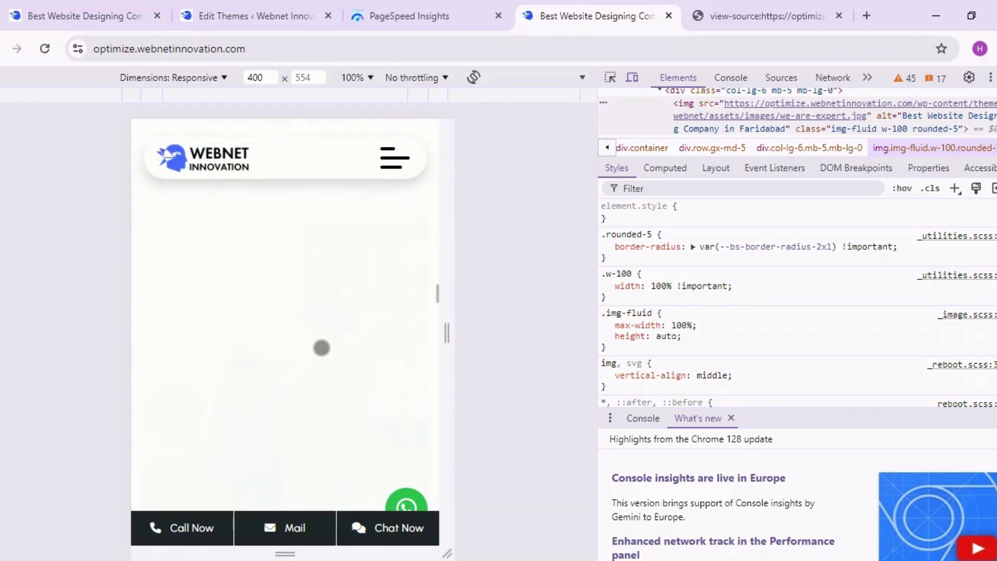
- Emulate an iPhone XR and check the homepage's layout and the opening and closing of its mobile navigation menu
{"action": "left_click", "coordinate": [224, 78]}
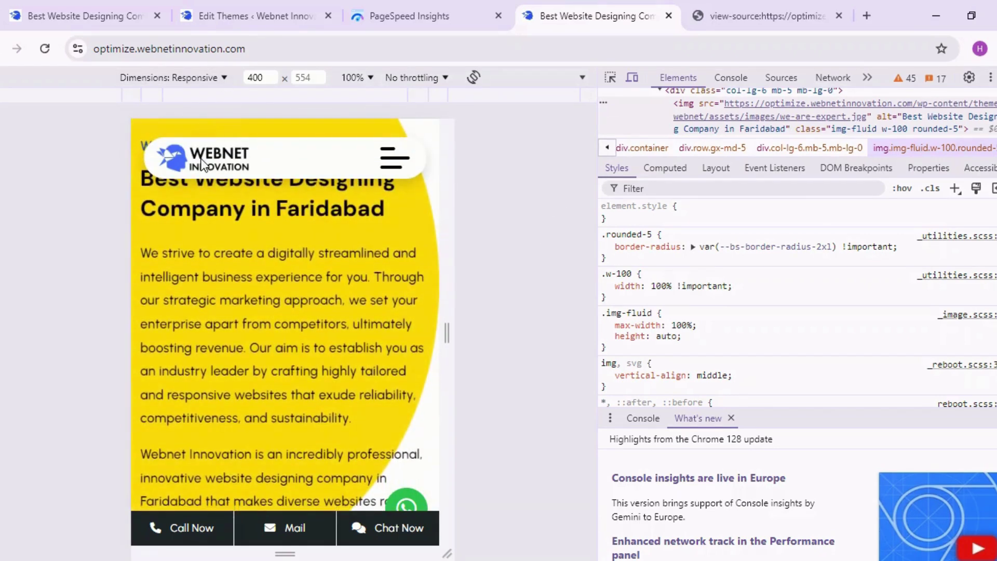
{"action": "left_click", "coordinate": [205, 169]}
{"action": "scroll", "coordinate": [285, 264], "scroll_direction": "down", "scroll_amount": 10}
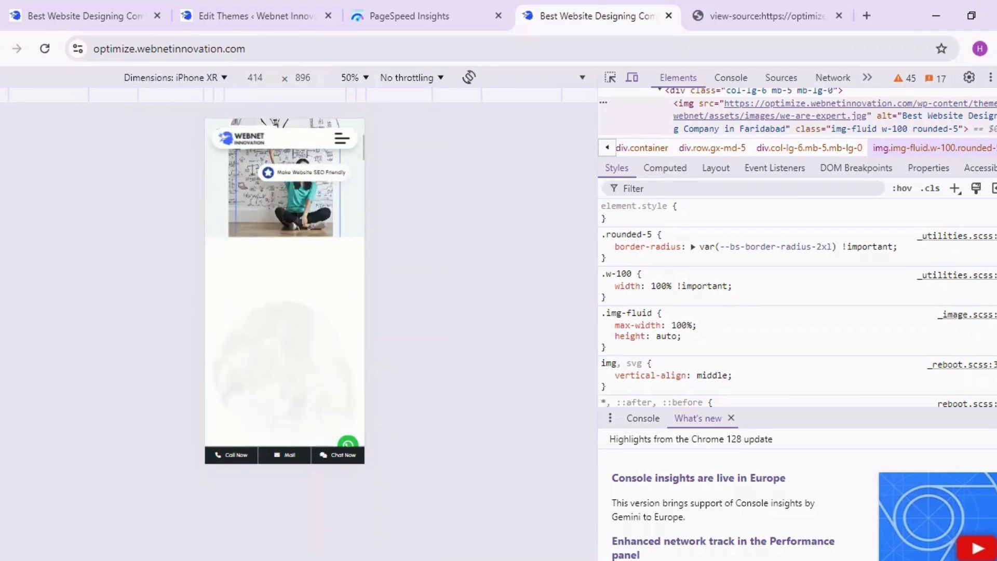
{"action": "left_click", "coordinate": [342, 137]}
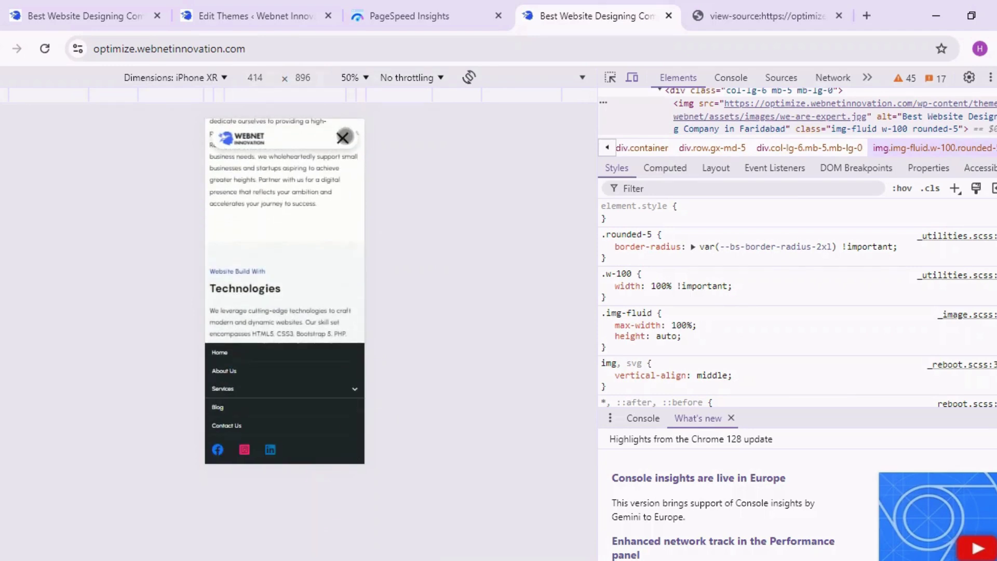
{"action": "left_click", "coordinate": [343, 137]}
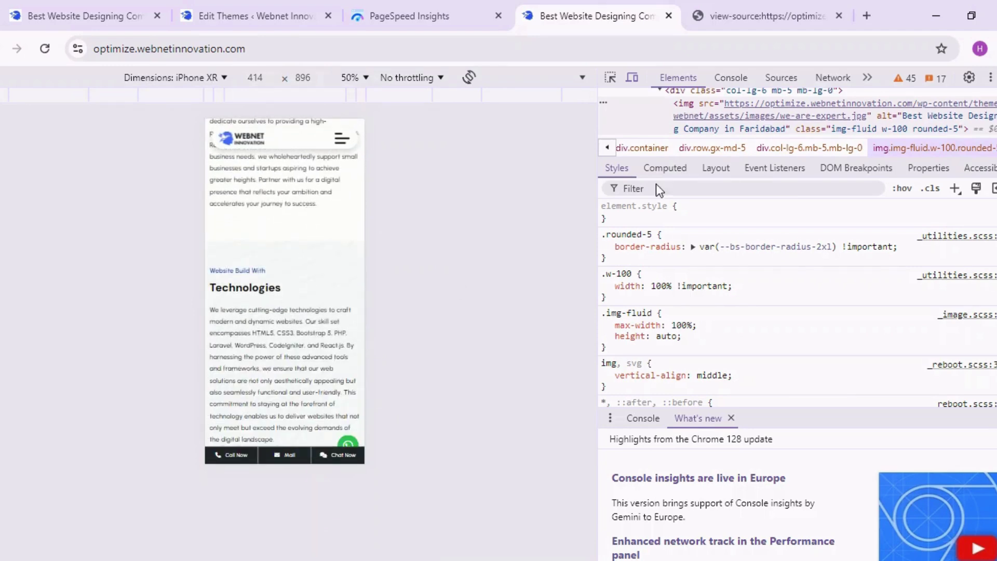
- Reload the homepage's page source and check the theme's webnet stylesheet links for the preload attribute
{"action": "left_click", "coordinate": [726, 17]}
{"action": "left_click", "coordinate": [440, 57]}
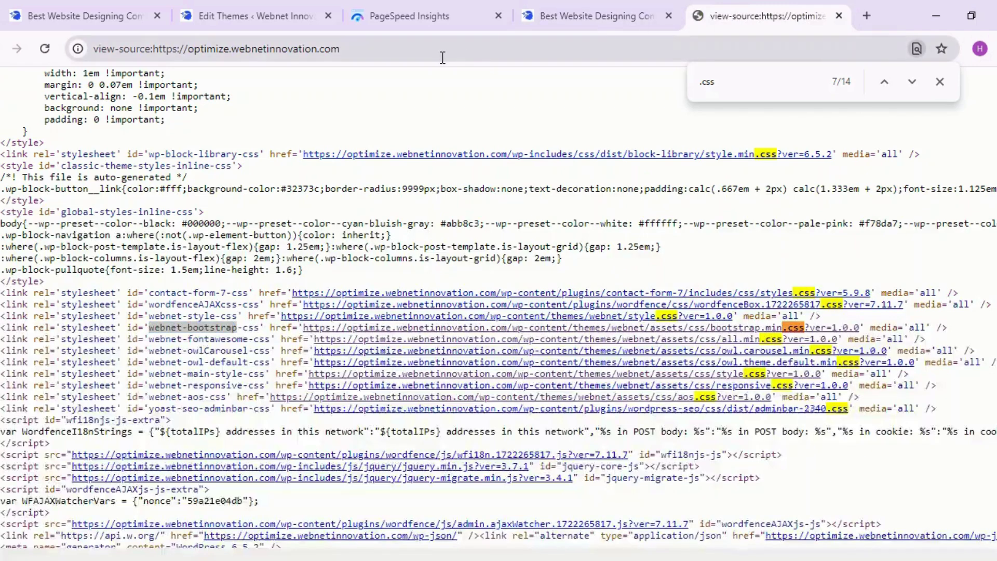
{"action": "key", "text": "Return"}
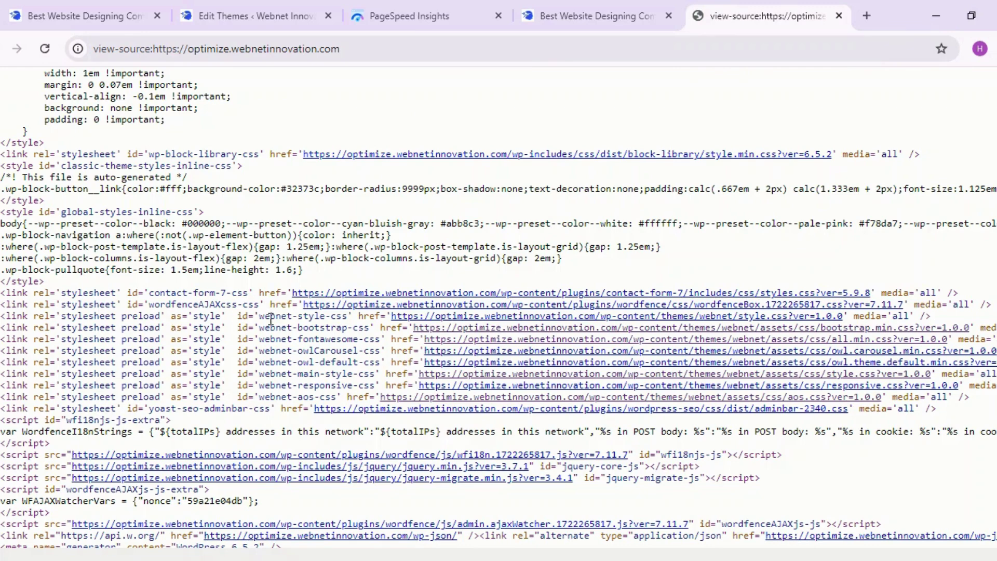
{"action": "left_click_drag", "start_coordinate": [272, 317], "coordinate": [314, 350]}
{"action": "left_click", "coordinate": [142, 352]}
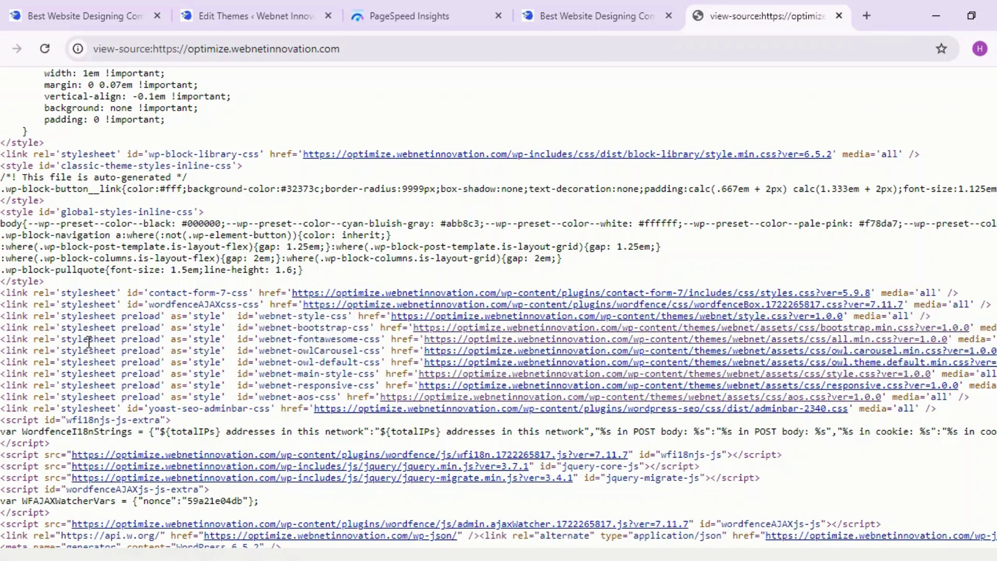
{"action": "double_click", "coordinate": [137, 319]}
{"action": "double_click", "coordinate": [144, 331]}
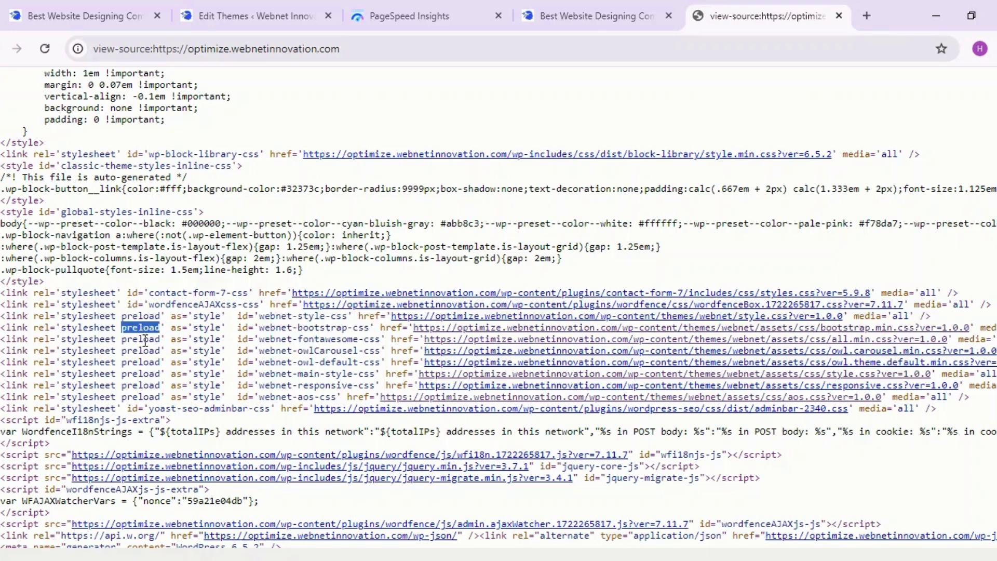
{"action": "double_click", "coordinate": [146, 343]}
{"action": "double_click", "coordinate": [142, 373]}
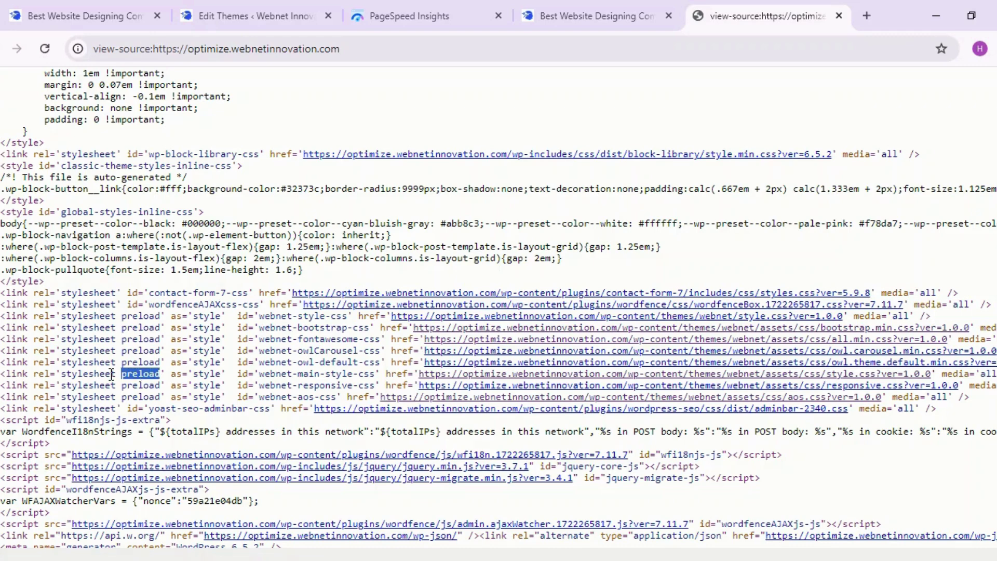
{"action": "left_click", "coordinate": [416, 19]}
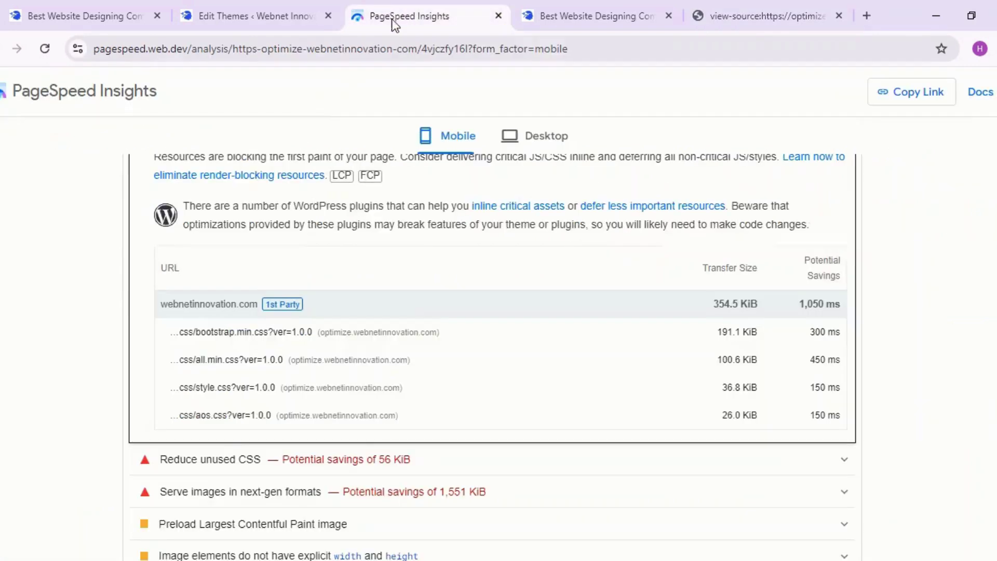
{"action": "scroll", "coordinate": [525, 318], "scroll_direction": "up", "scroll_amount": 12}
{"action": "scroll", "coordinate": [525, 316], "scroll_direction": "down", "scroll_amount": 10}
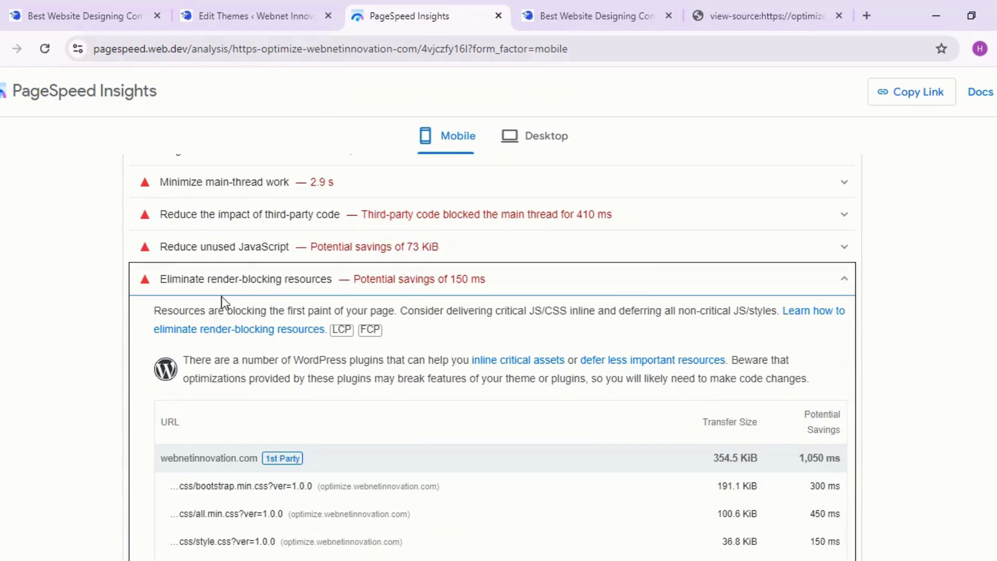
{"action": "scroll", "coordinate": [314, 318], "scroll_direction": "down", "scroll_amount": 3}
{"action": "scroll", "coordinate": [312, 318], "scroll_direction": "down", "scroll_amount": 1}
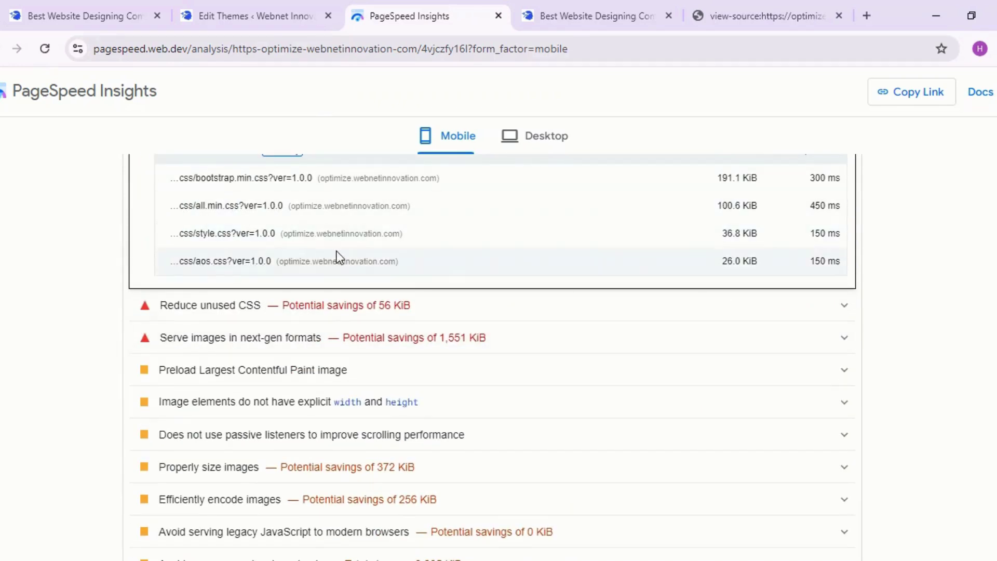
{"action": "scroll", "coordinate": [443, 263], "scroll_direction": "up", "scroll_amount": 15}
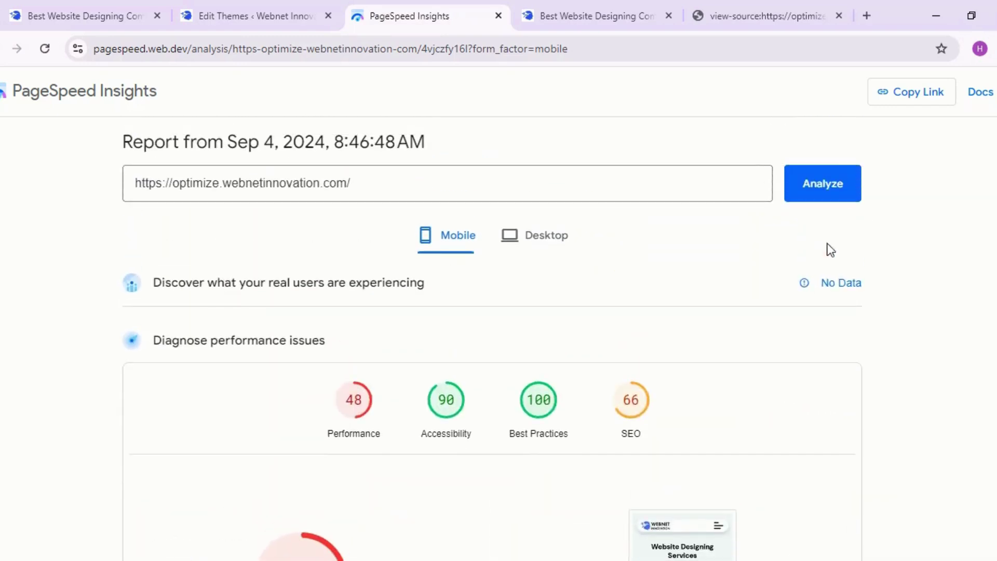
{"action": "left_click", "coordinate": [830, 201]}
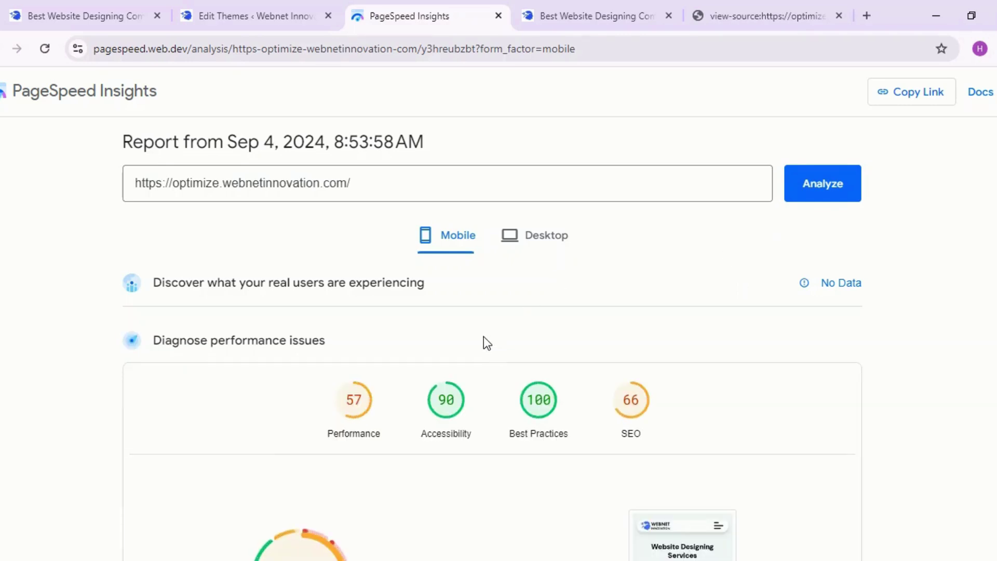
- Review the new mobile report's Performance score, metrics and diagnostics list
{"action": "left_click", "coordinate": [354, 402]}
{"action": "scroll", "coordinate": [352, 401], "scroll_direction": "down", "scroll_amount": 4}
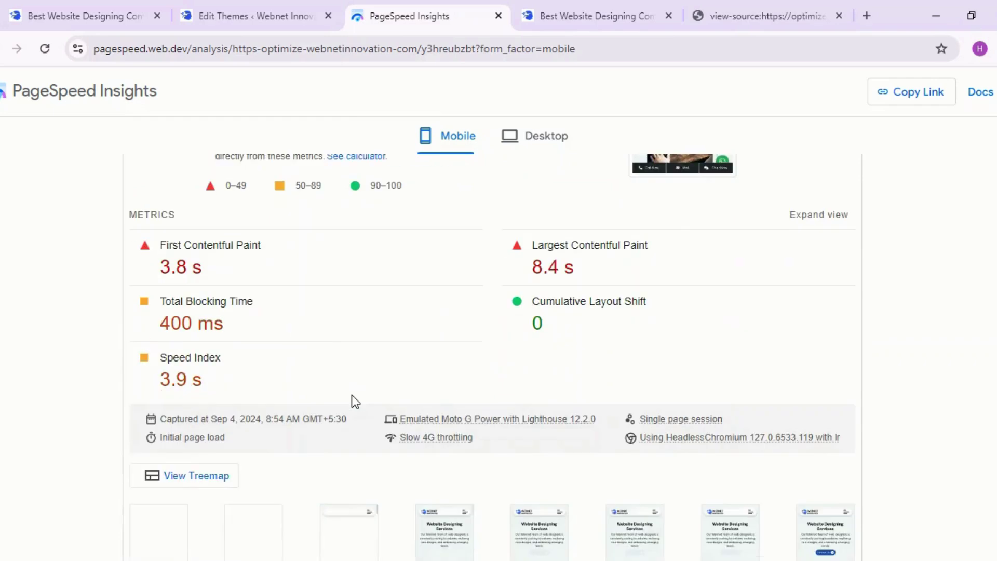
{"action": "scroll", "coordinate": [351, 395], "scroll_direction": "down", "scroll_amount": 6}
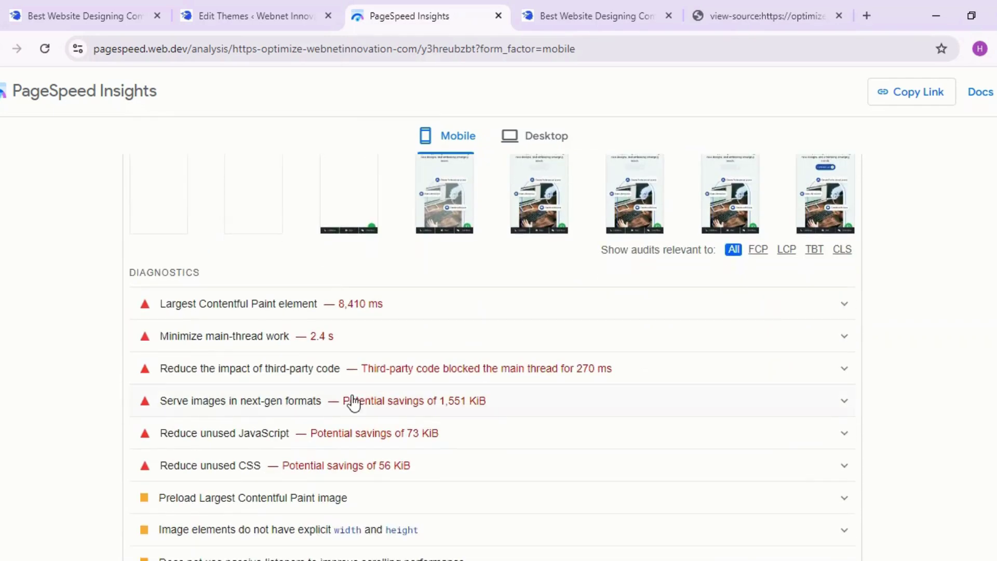
{"action": "scroll", "coordinate": [353, 402], "scroll_direction": "down", "scroll_amount": 1}
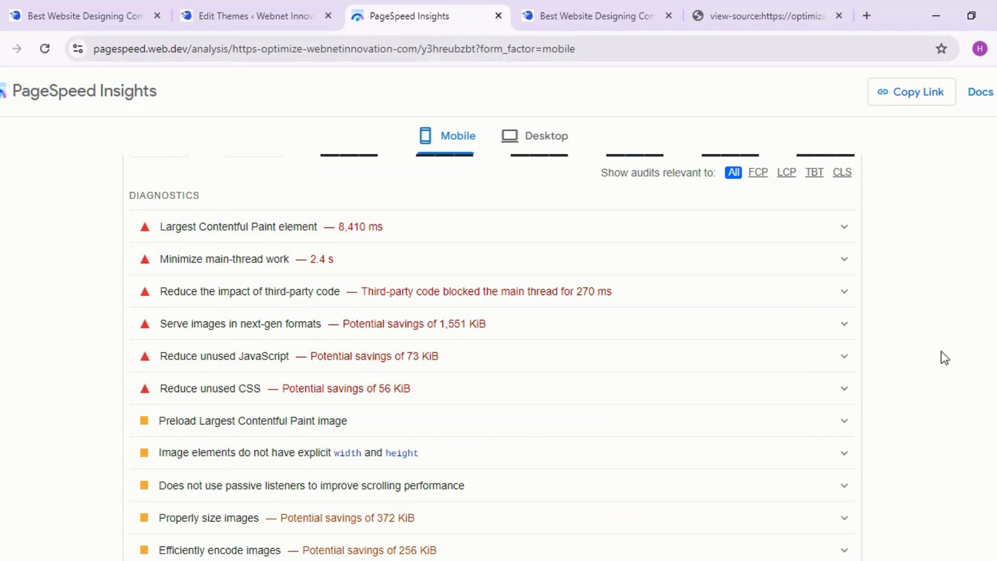
- Search the report for "eliminate" and read the details of the "Eliminate render-blocking resources" audit, collapsing it when done
{"action": "key", "text": "ctrl+f"}
{"action": "type", "text": "elem"}
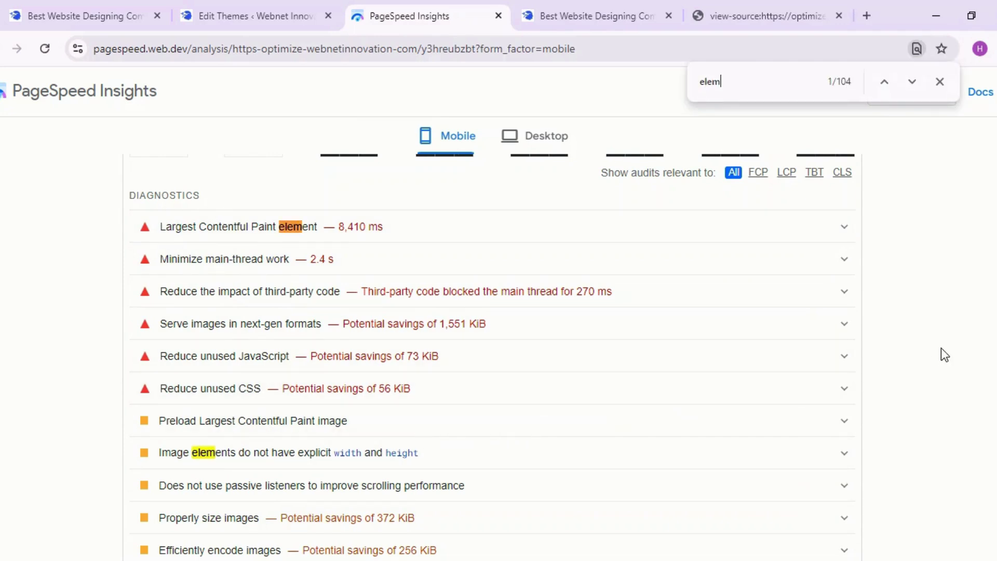
{"action": "key", "text": "BackSpace"}
{"action": "key", "text": "BackSpace"}
{"action": "type", "text": "iminate"}
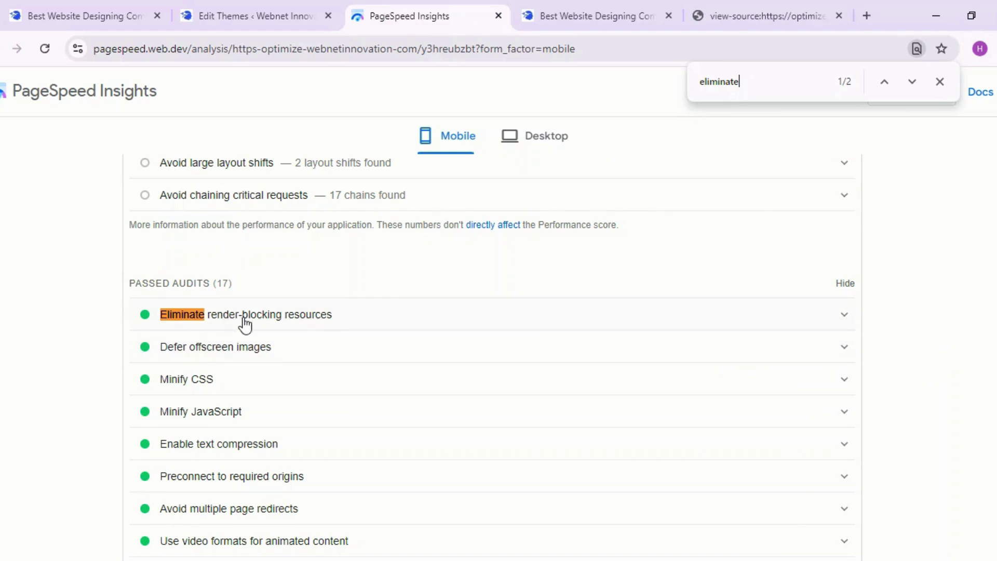
{"action": "left_click", "coordinate": [845, 314]}
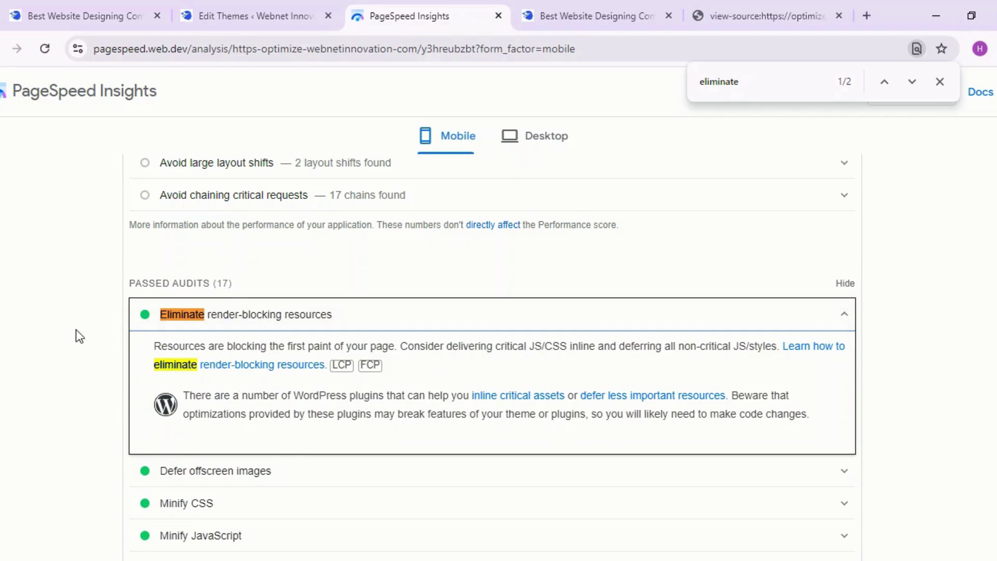
{"action": "left_click", "coordinate": [845, 322]}
- Go back over the analyzed URL and the Performance gauge at the start of the mobile report
{"action": "scroll", "coordinate": [494, 372], "scroll_direction": "up", "scroll_amount": 10}
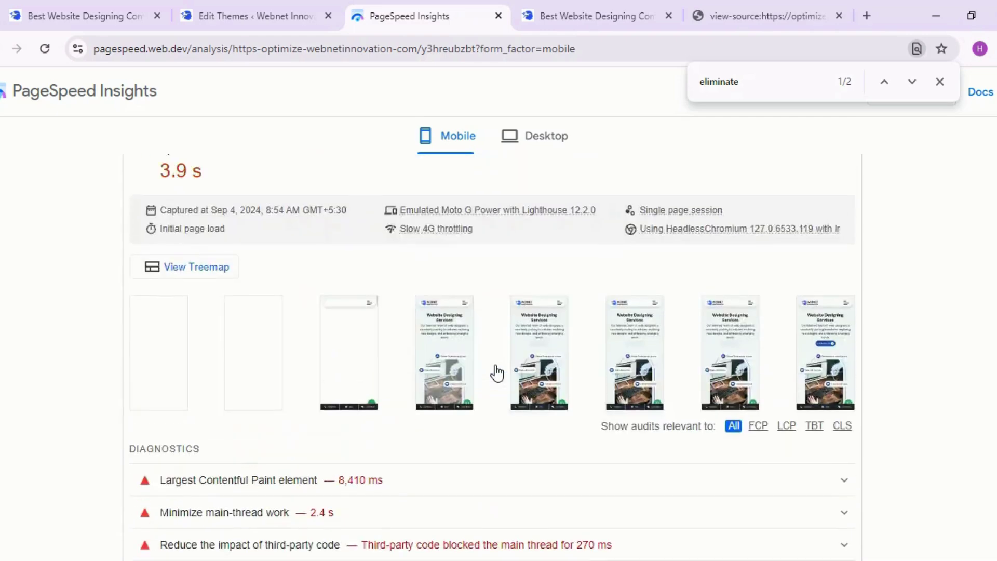
{"action": "scroll", "coordinate": [494, 372], "scroll_direction": "up", "scroll_amount": 10}
{"action": "left_click", "coordinate": [366, 180]}
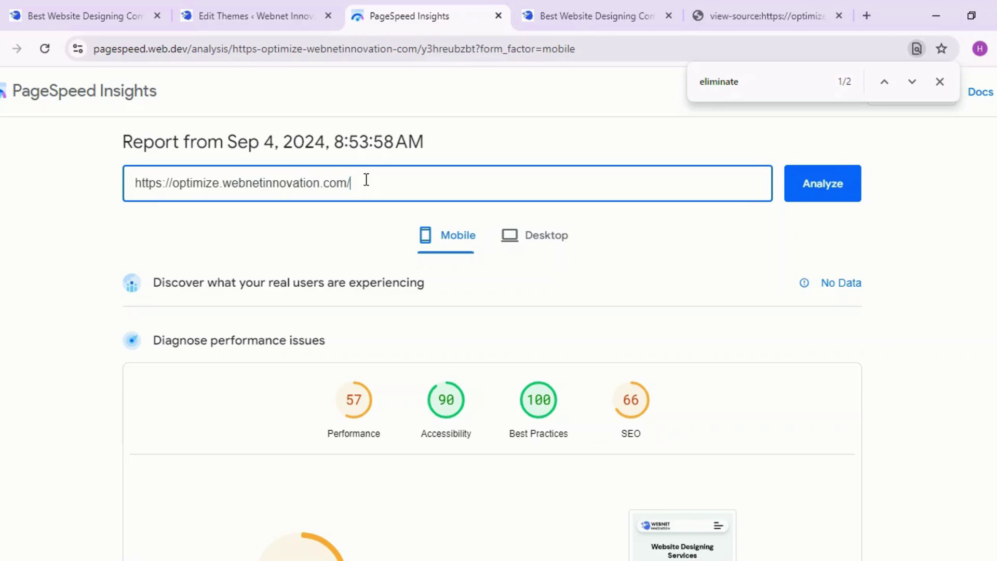
{"action": "scroll", "coordinate": [467, 416], "scroll_direction": "down", "scroll_amount": 1}
{"action": "scroll", "coordinate": [466, 416], "scroll_direction": "down", "scroll_amount": 5}
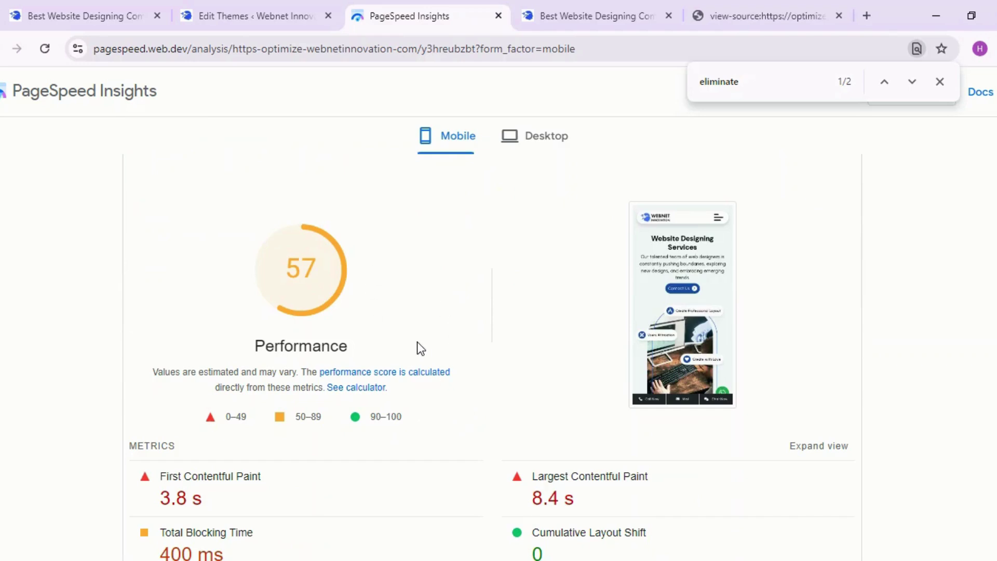
- Examine the commented-out defer_js function in functions.php, including its script handle array and the defer async attributes in the returned script tag
{"action": "left_click", "coordinate": [237, 19]}
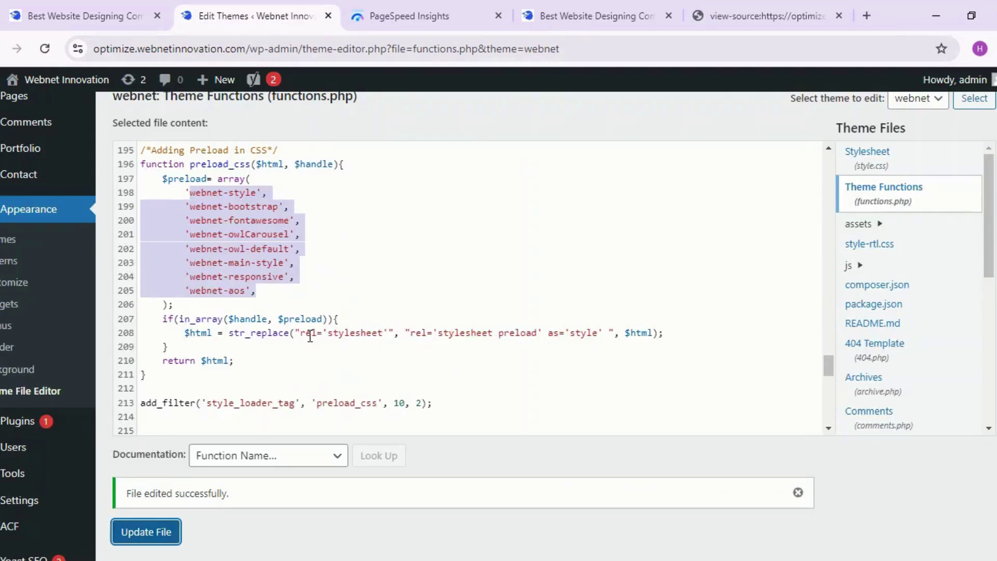
{"action": "scroll", "coordinate": [307, 333], "scroll_direction": "down", "scroll_amount": 5}
{"action": "scroll", "coordinate": [273, 301], "scroll_direction": "down", "scroll_amount": 2}
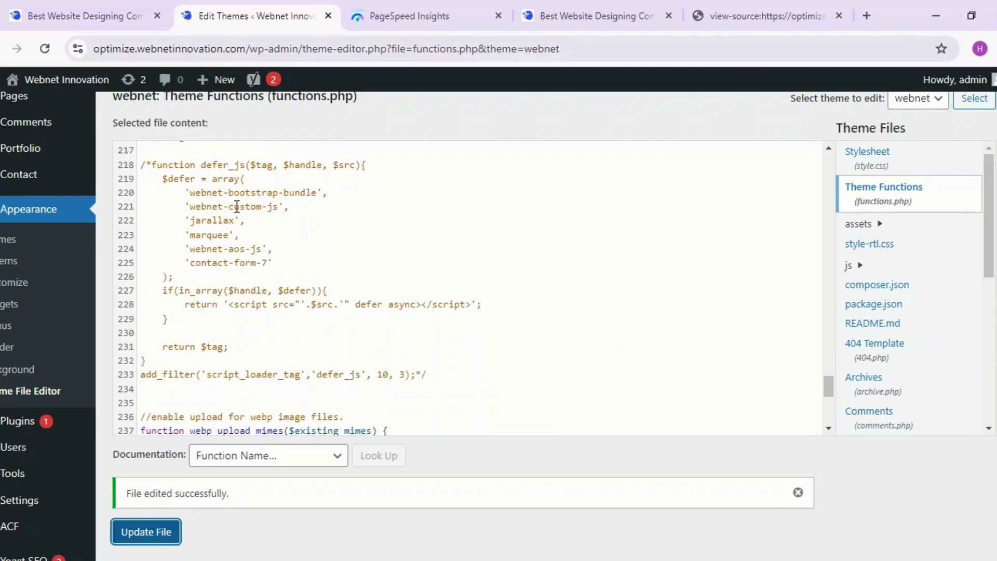
{"action": "left_click_drag", "start_coordinate": [210, 195], "coordinate": [292, 196]}
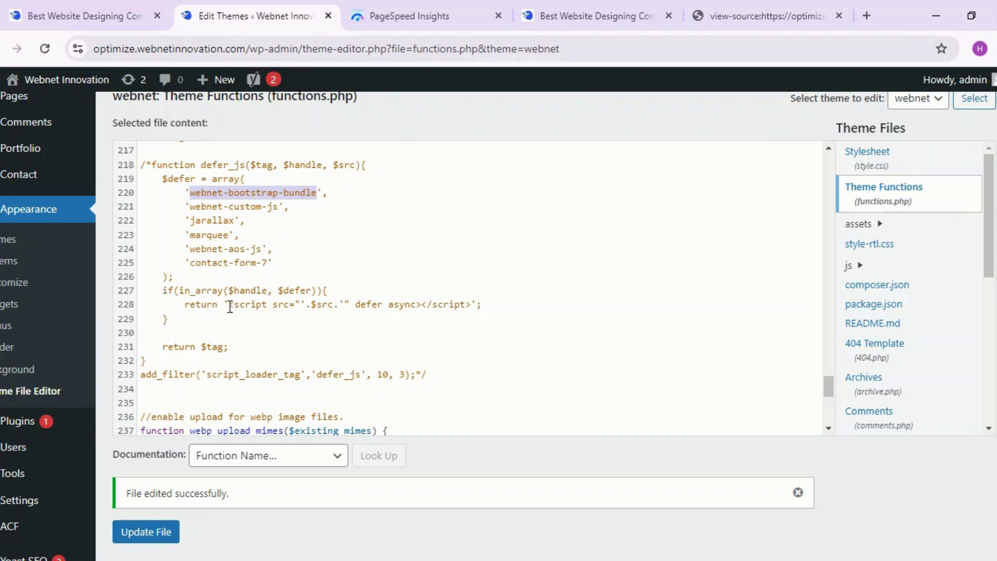
{"action": "left_click_drag", "start_coordinate": [229, 305], "coordinate": [471, 305]}
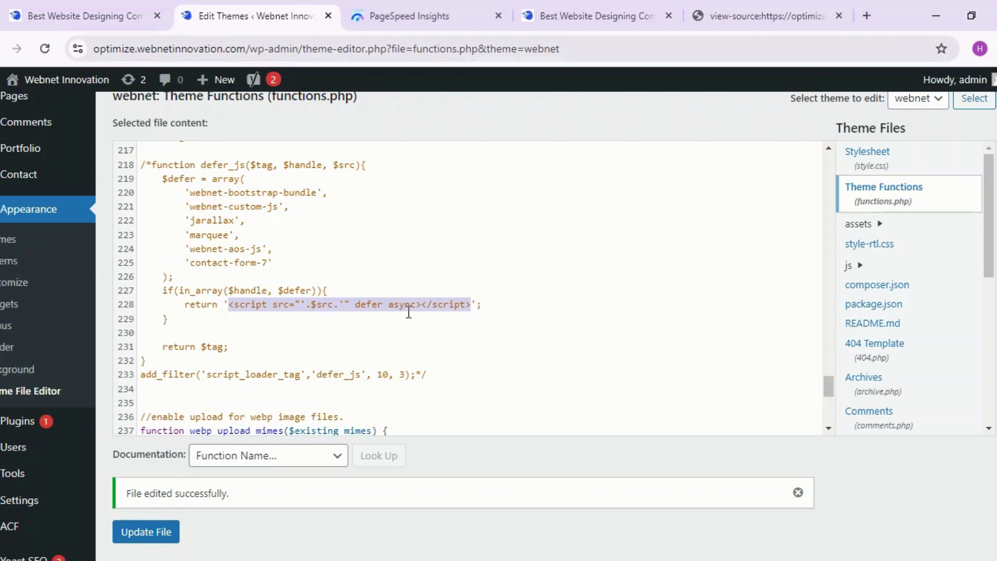
{"action": "left_click_drag", "start_coordinate": [416, 305], "coordinate": [361, 307]}
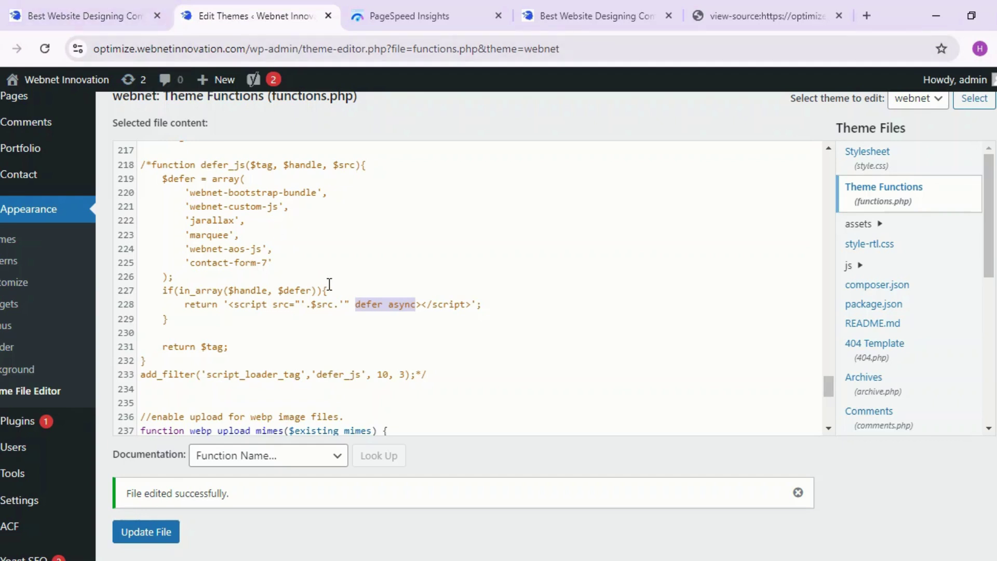
- Highlight the whole preload_css function together with its style_loader_tag add_filter line in functions.php
{"action": "scroll", "coordinate": [273, 326], "scroll_direction": "up", "scroll_amount": 5}
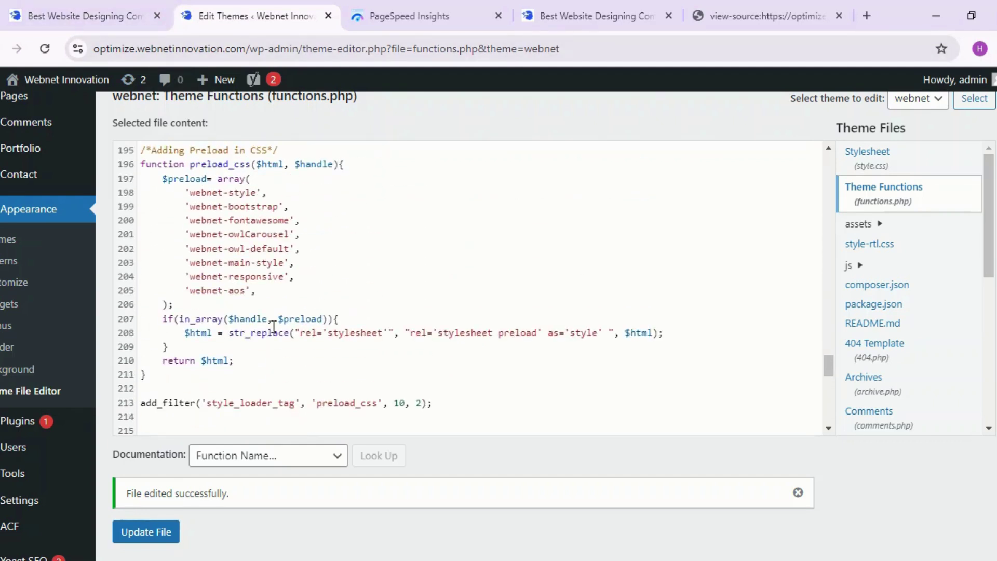
{"action": "left_click", "coordinate": [361, 164]}
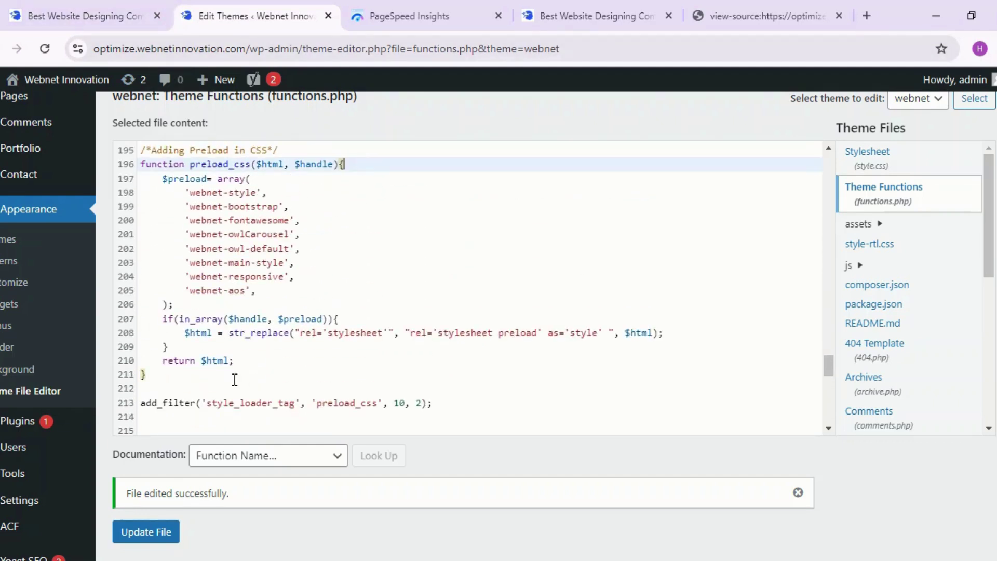
{"action": "left_click_drag", "start_coordinate": [453, 404], "coordinate": [130, 174]}
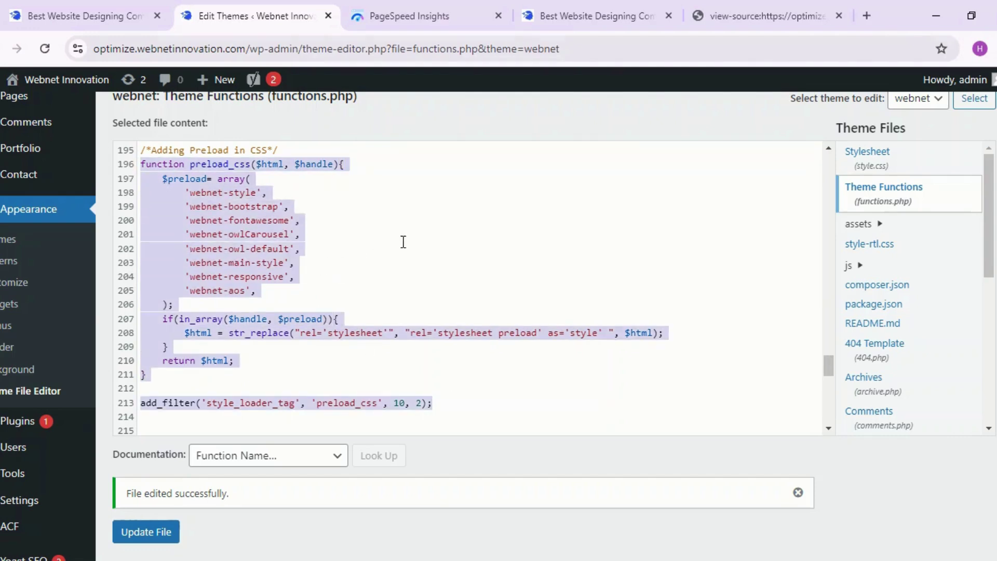
- Check the as='style' attribute on the webnet-main-style stylesheet link in the page source, and return to the theme's functions.php
{"action": "left_click", "coordinate": [740, 17]}
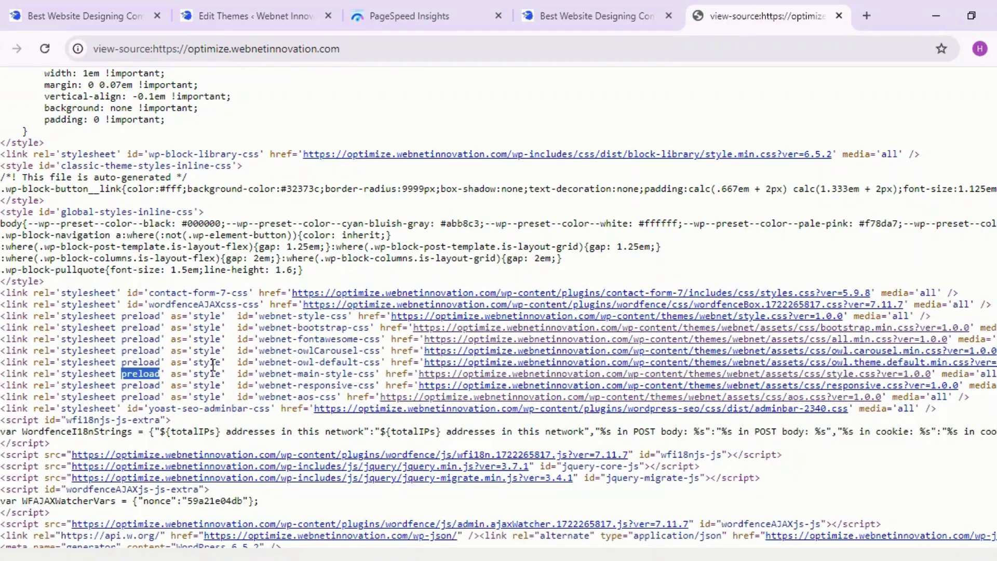
{"action": "scroll", "coordinate": [214, 365], "scroll_direction": "down", "scroll_amount": 3}
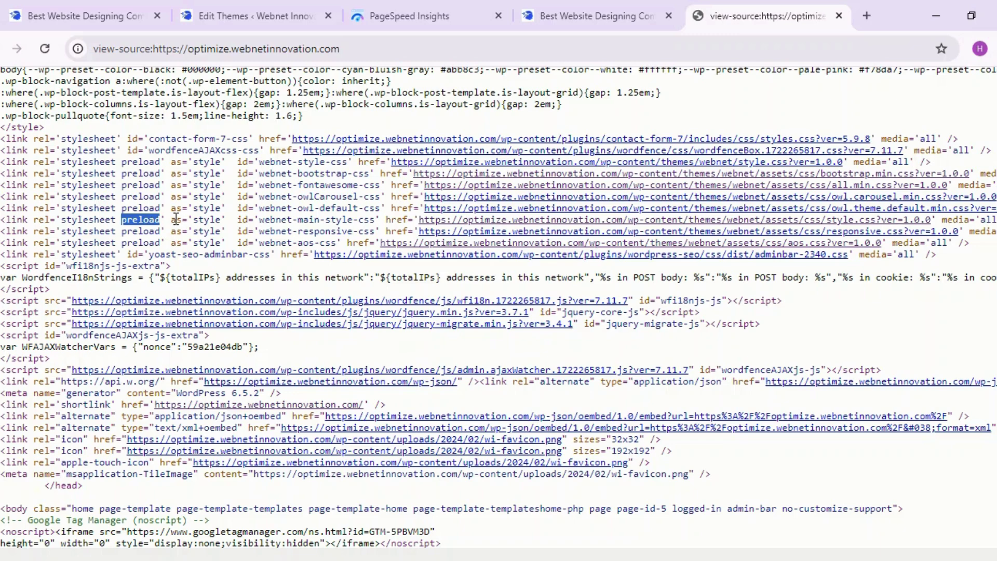
{"action": "left_click_drag", "start_coordinate": [171, 219], "coordinate": [230, 217]}
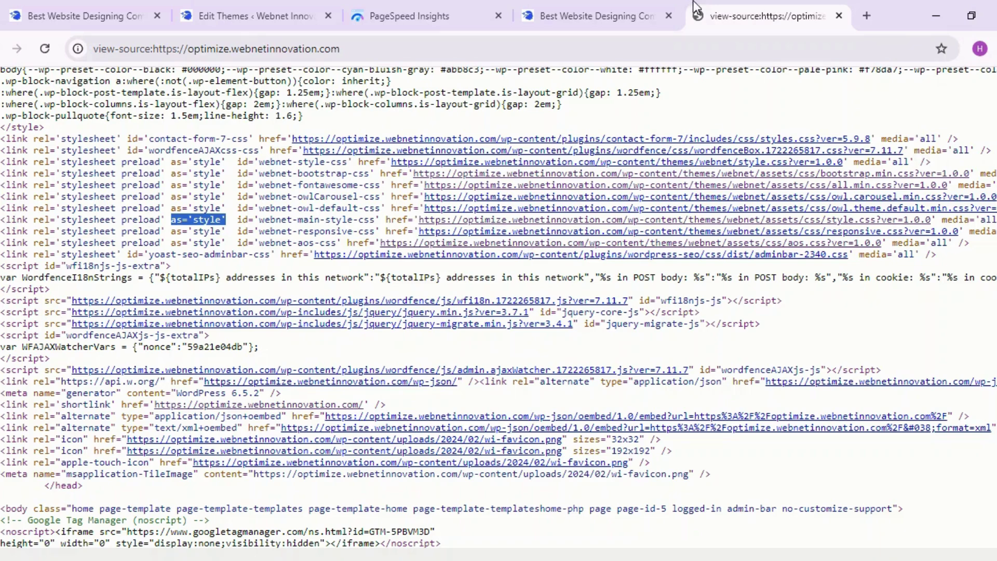
{"action": "left_click", "coordinate": [259, 18]}
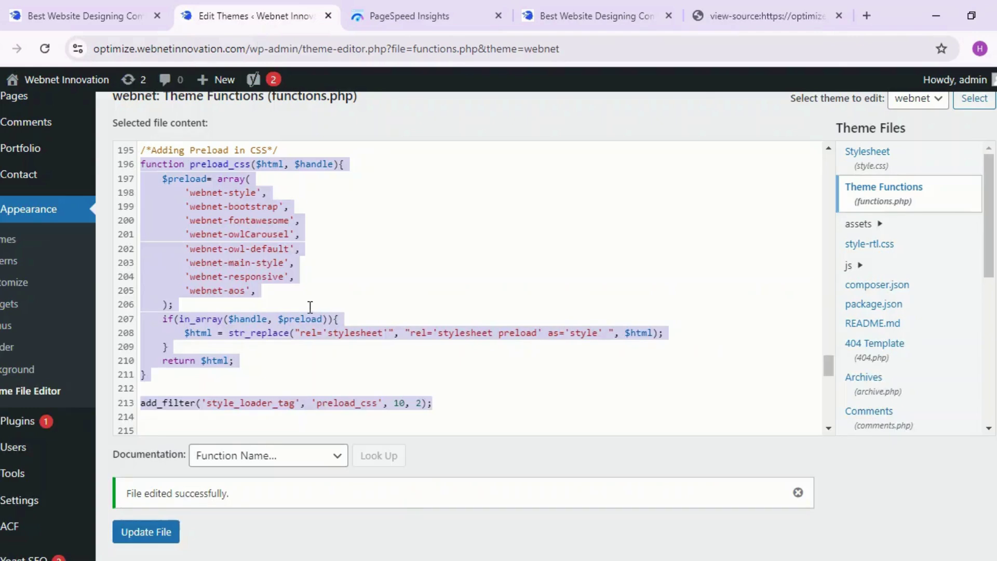